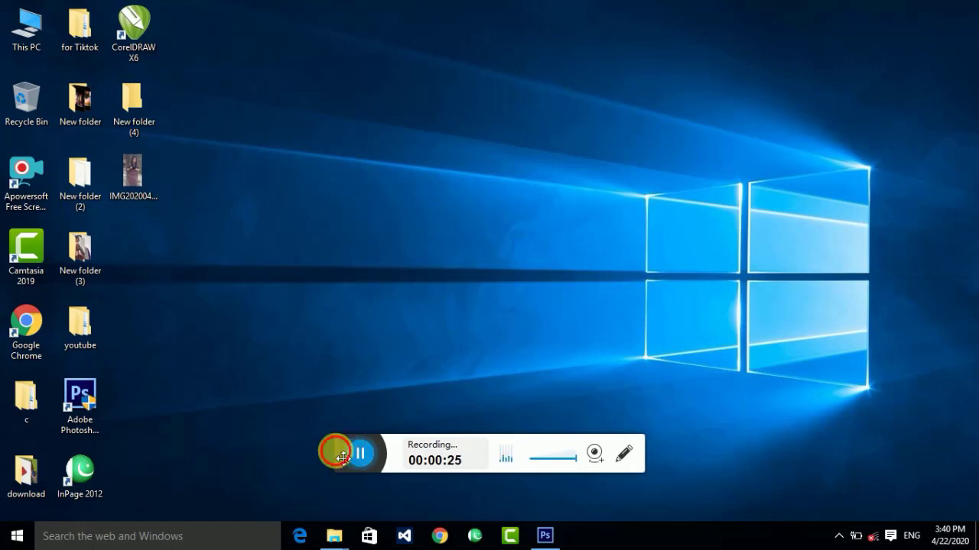
Bring the Photoshop window with the photo of the man leaning on the tree to the front
left_click_drag(336, 452, 941, 487)
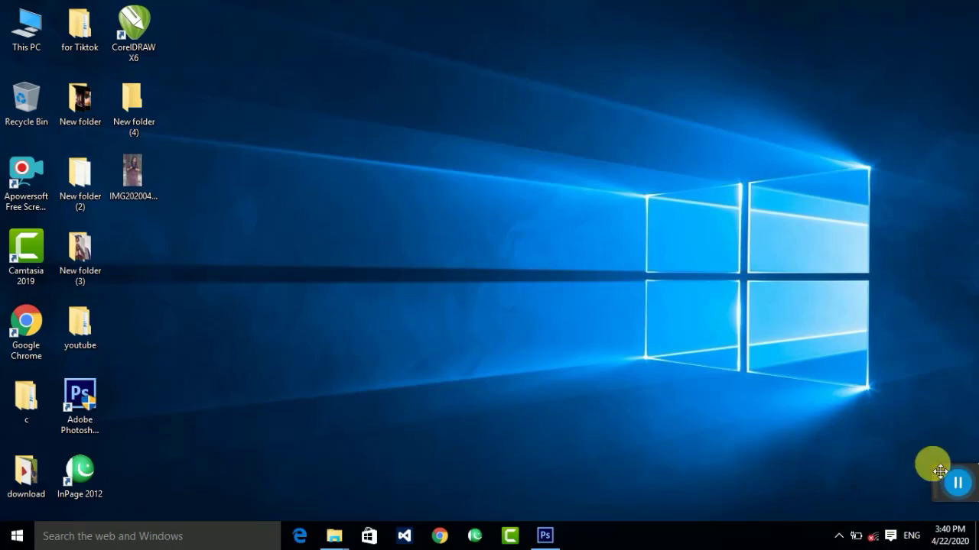
left_click(547, 538)
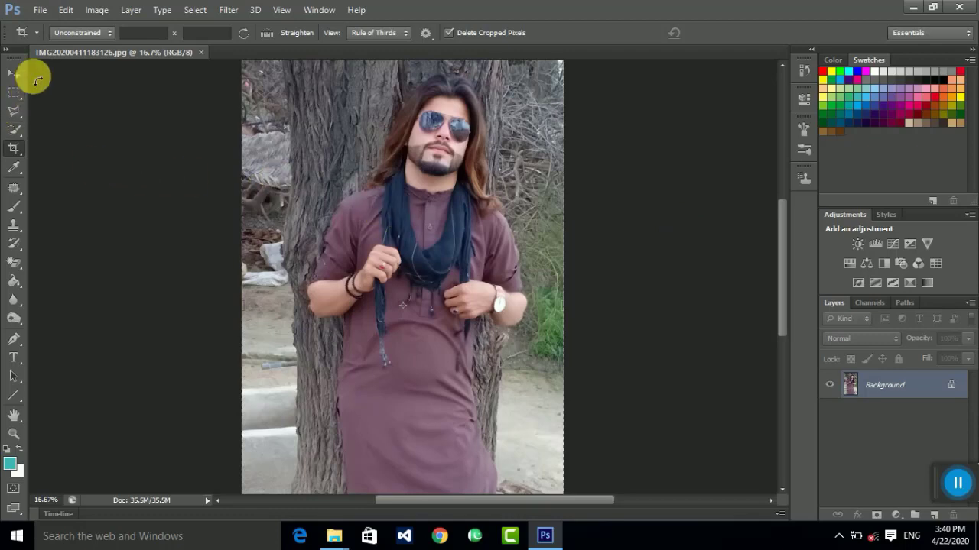
Apply HDR Toning with Strength 2.63, Radius 119 and Saturation +51
left_click(96, 10)
mouse_move(117, 46)
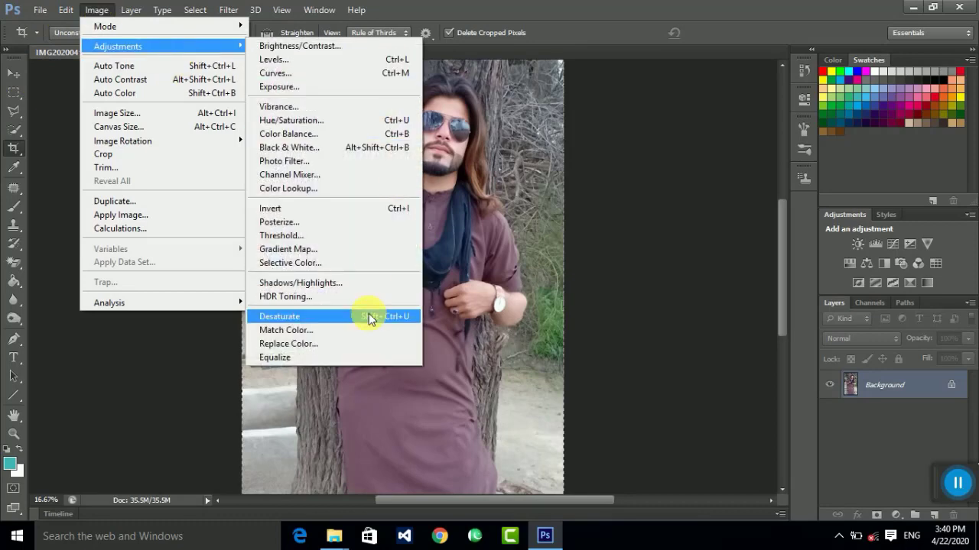
left_click(328, 297)
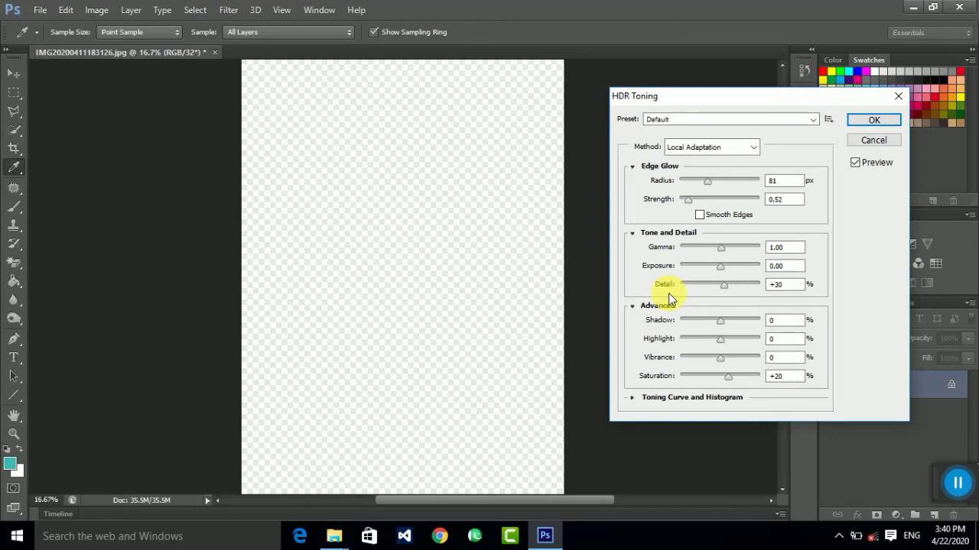
left_click(722, 198)
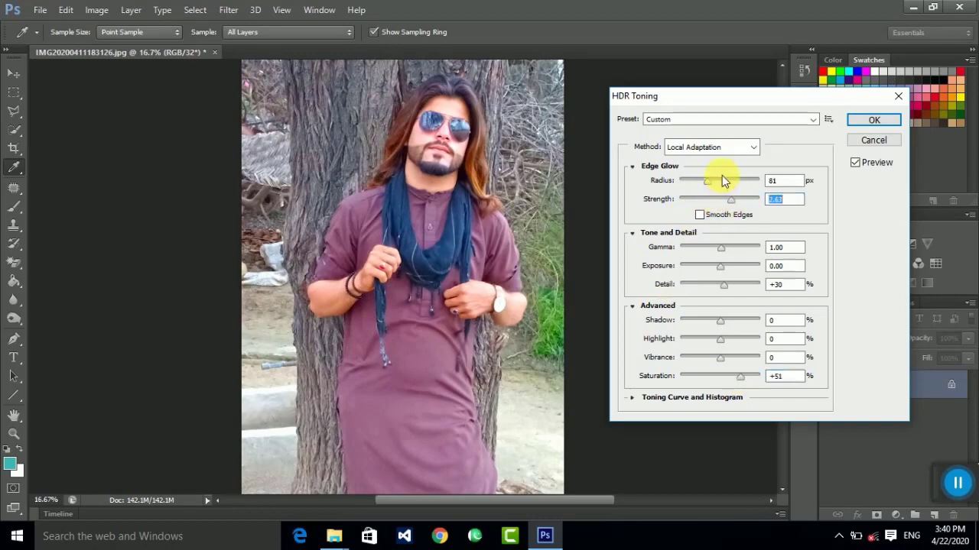
left_click(733, 180)
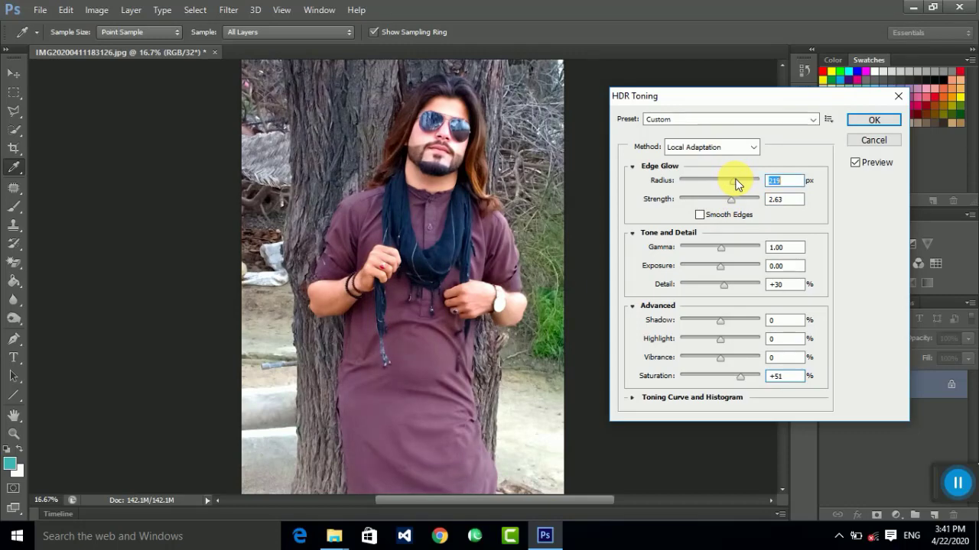
left_click(874, 121)
key("c")
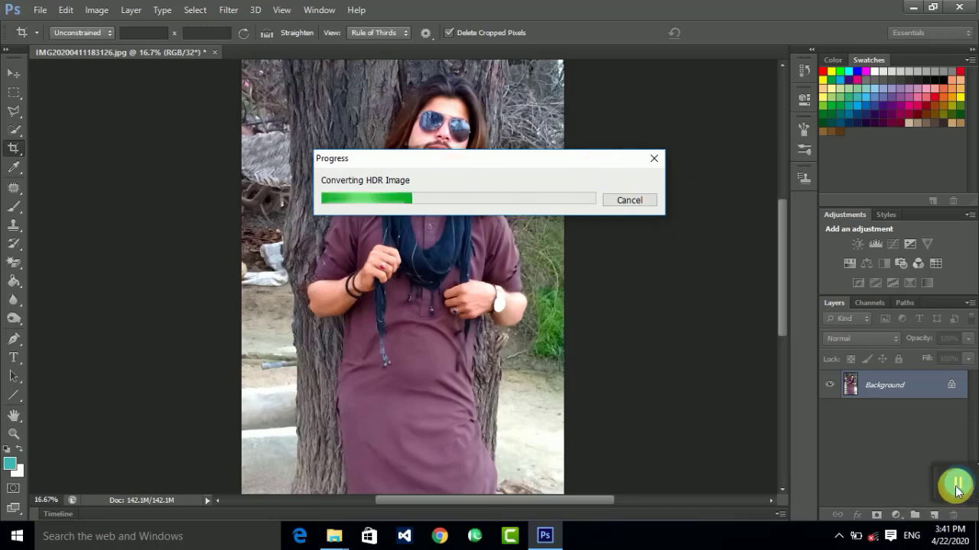
left_click_drag(340, 447, 920, 459)
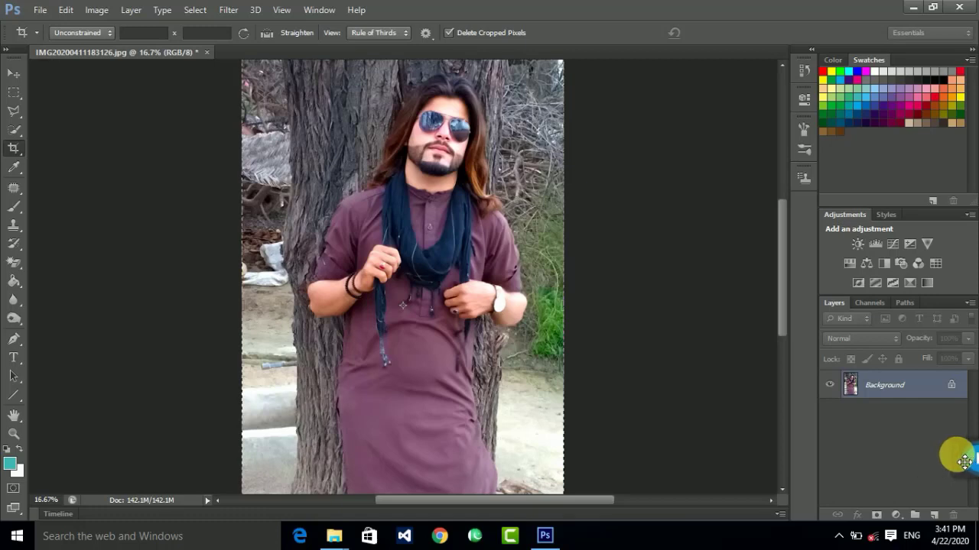
left_click_drag(917, 454, 882, 162)
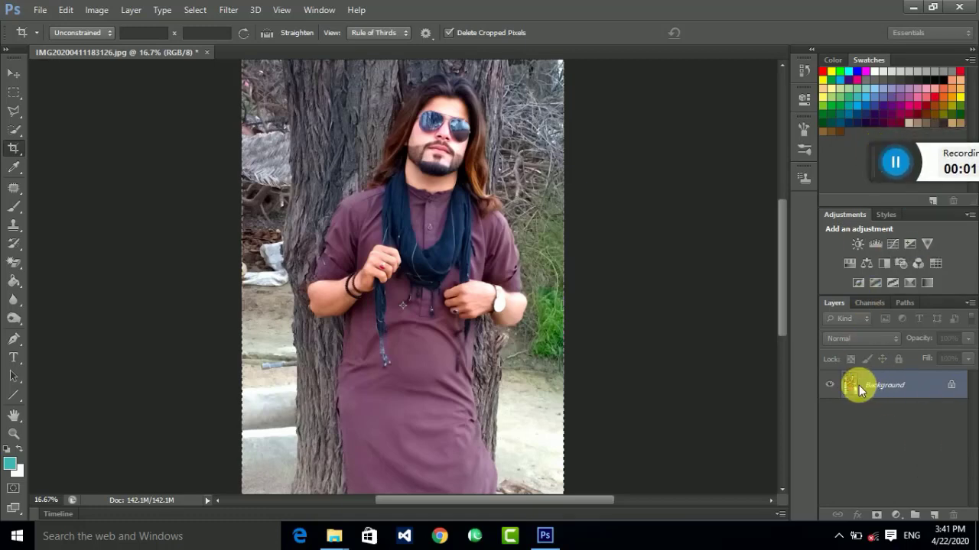
Duplicate the Background layer and invert the copy's colours
left_click_drag(859, 386, 933, 514)
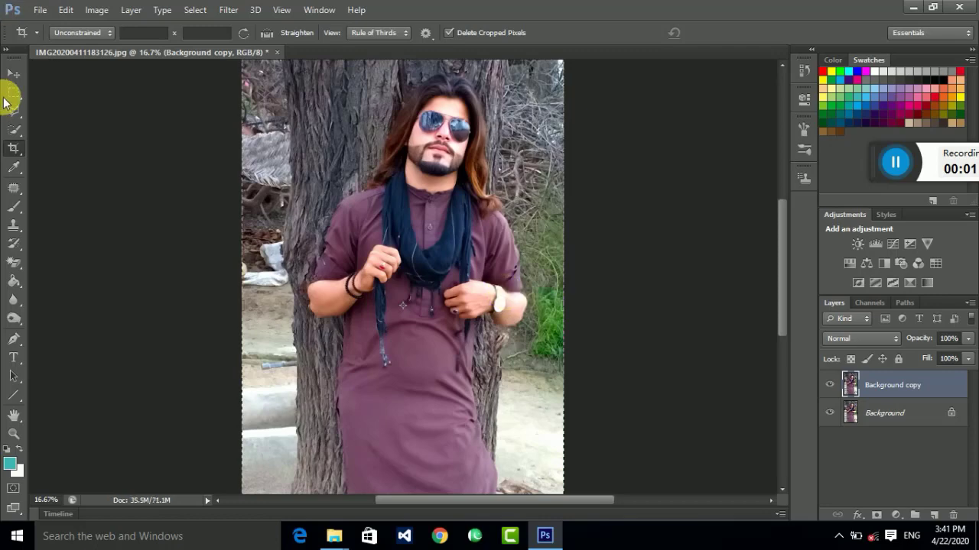
left_click(14, 72)
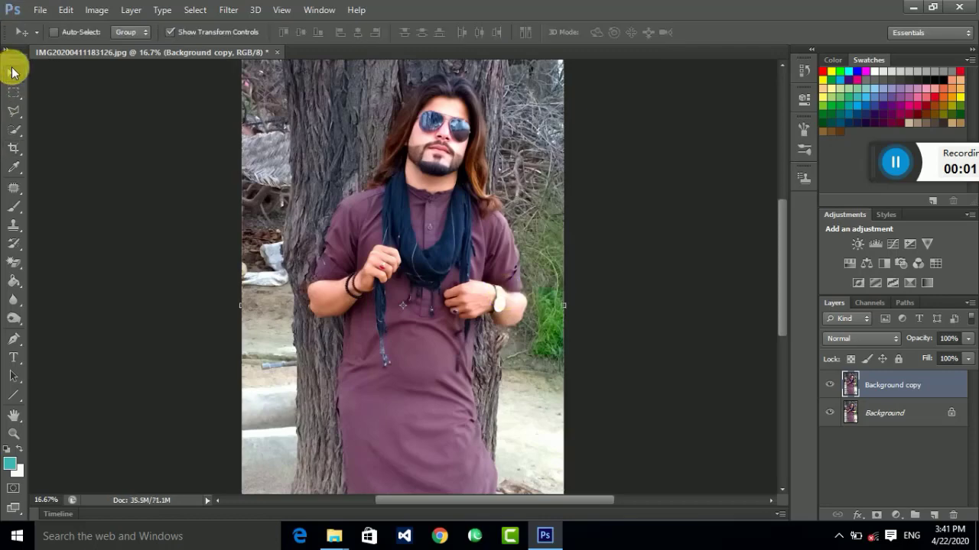
left_click(95, 10)
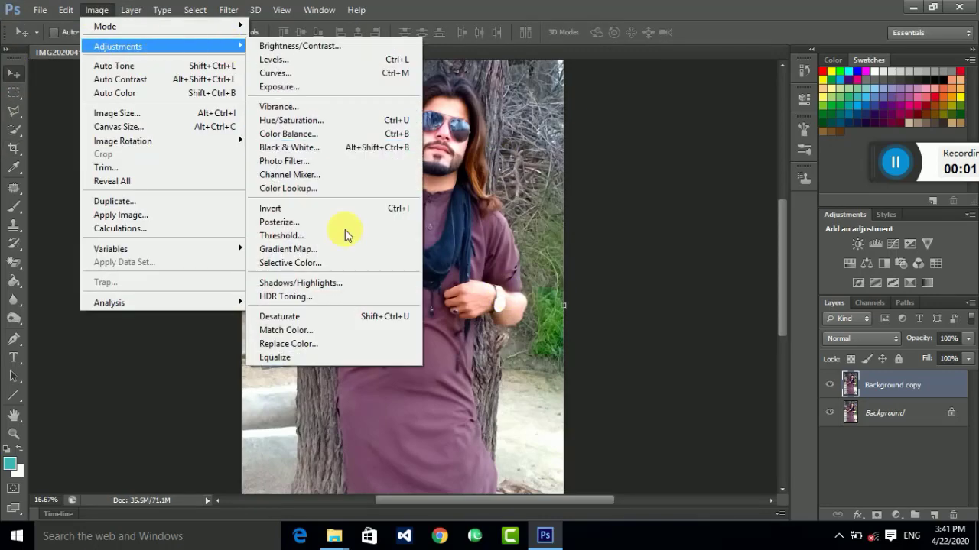
mouse_move(118, 45)
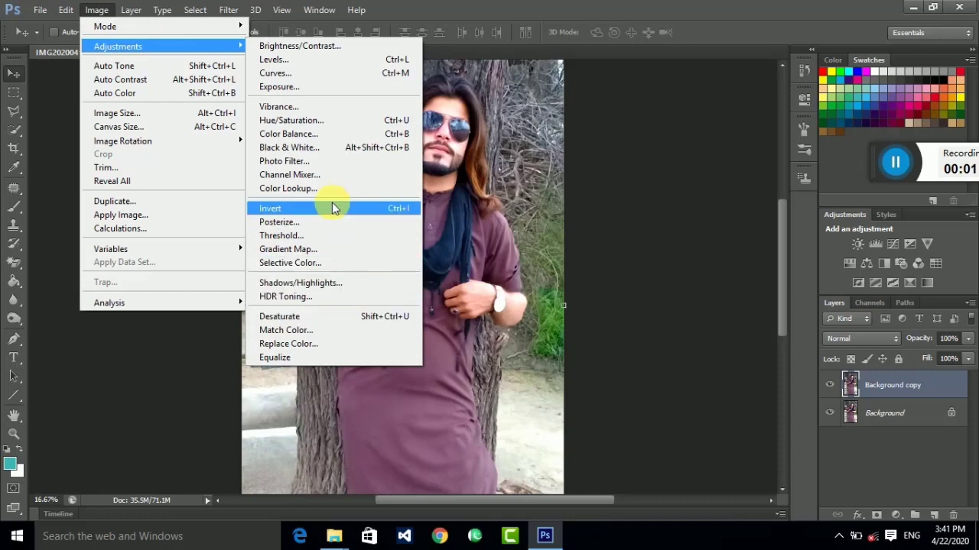
left_click(332, 206)
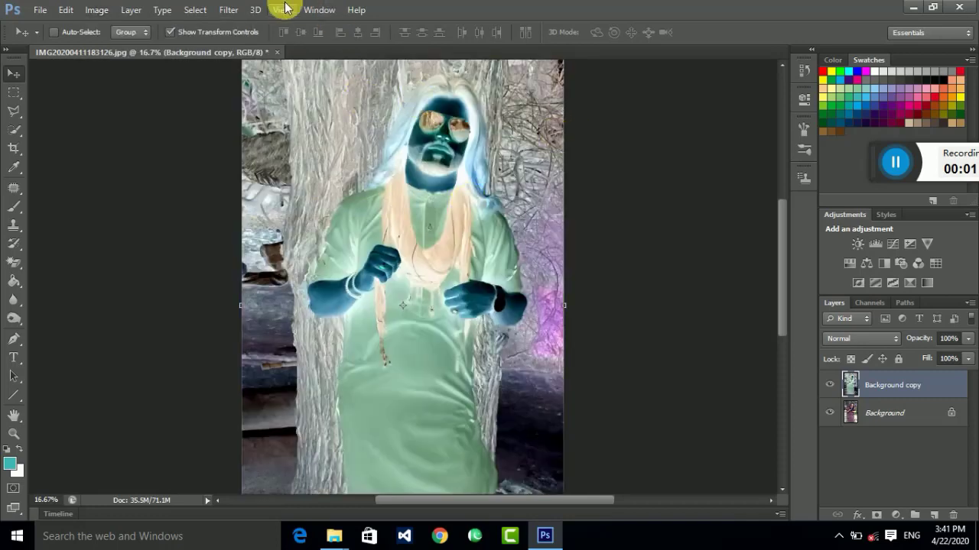
Apply a High Pass filter with a 10-pixel radius to the inverted copy
left_click(229, 10)
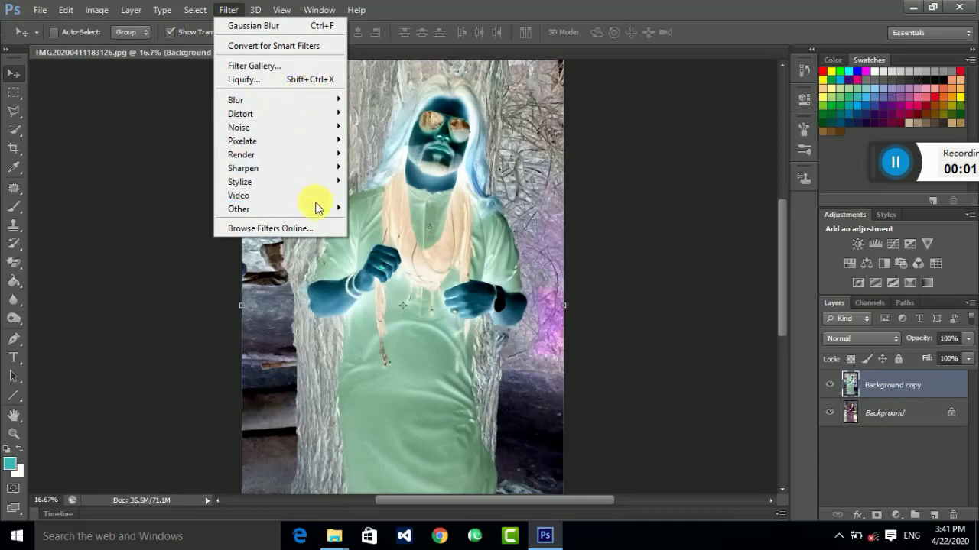
mouse_move(239, 208)
left_click(386, 221)
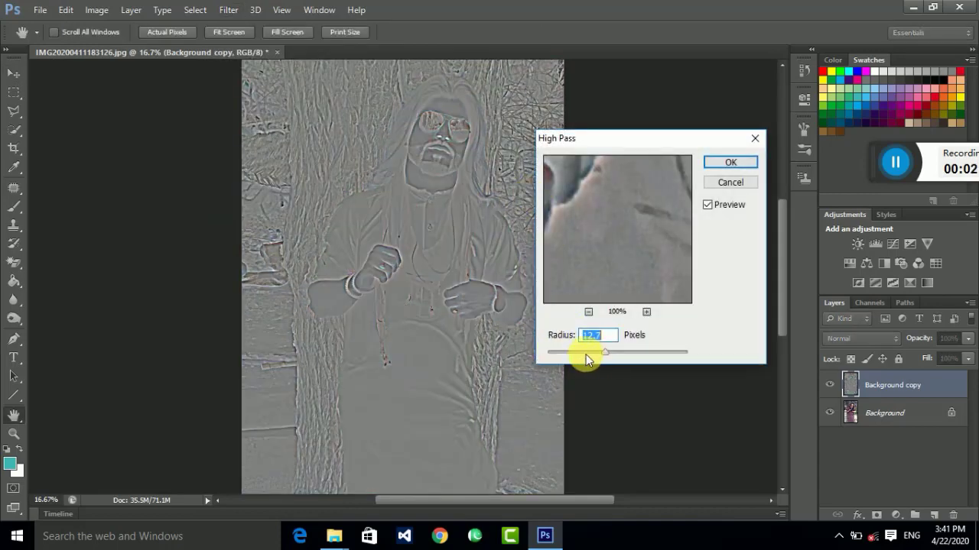
left_click_drag(586, 354, 604, 357)
left_click_drag(605, 356, 601, 355)
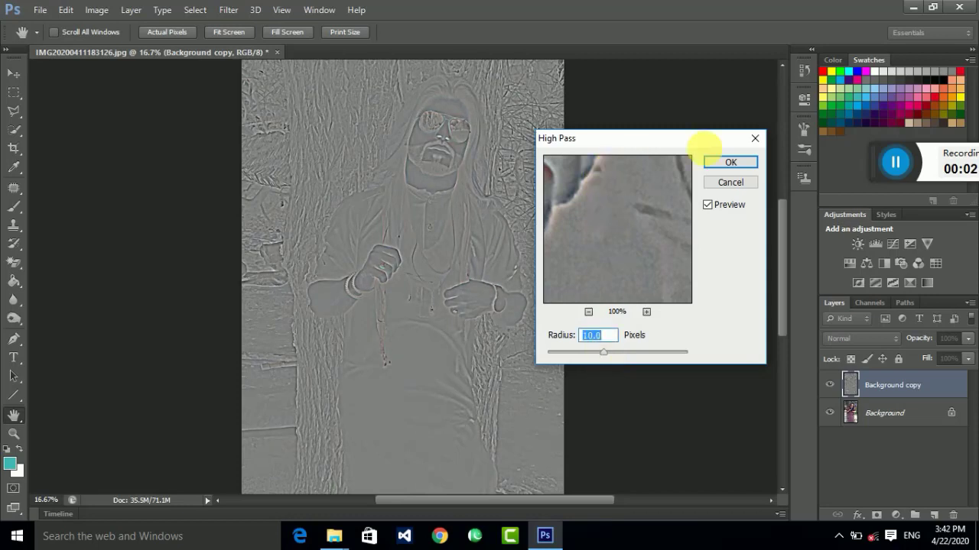
left_click(740, 167)
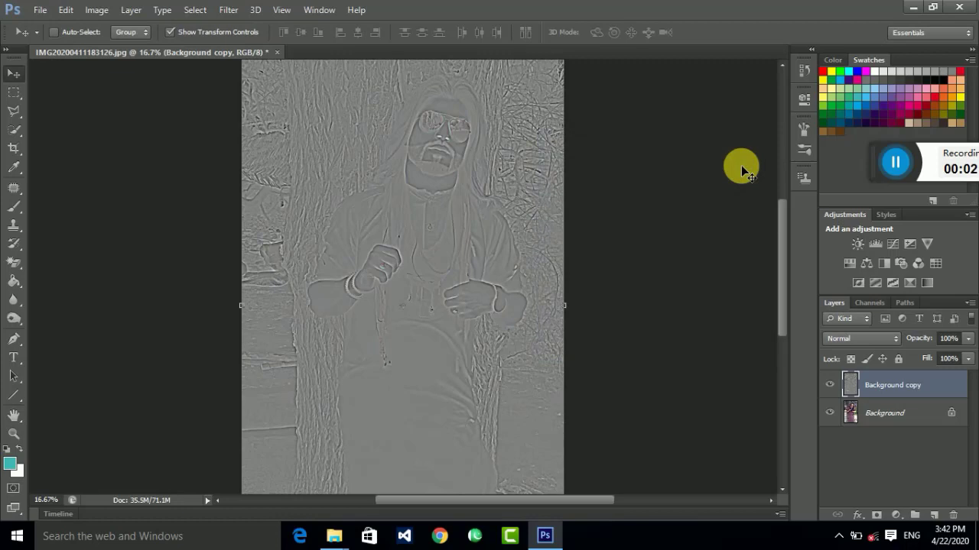
Set the copy's blend mode to Vivid Light and zoom in on the man's face
left_click(850, 344)
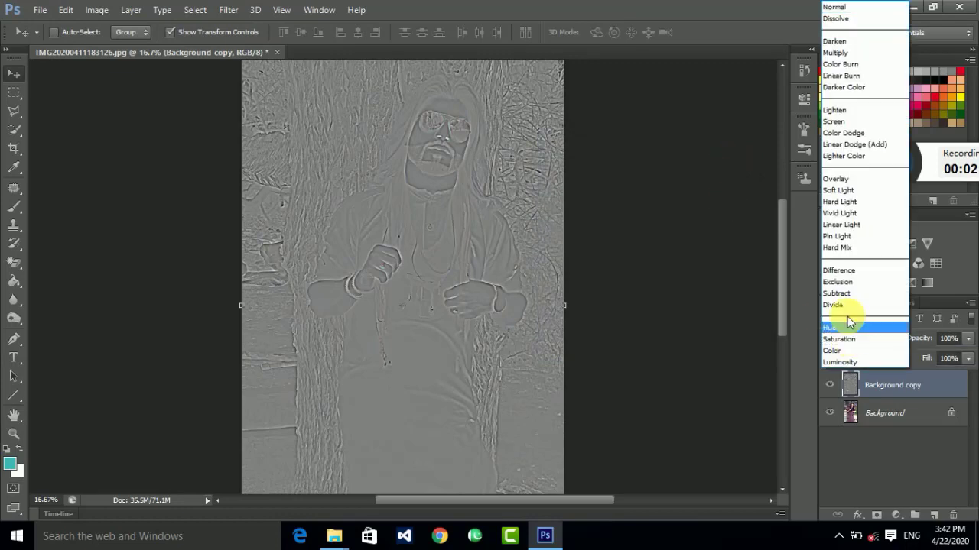
left_click(854, 213)
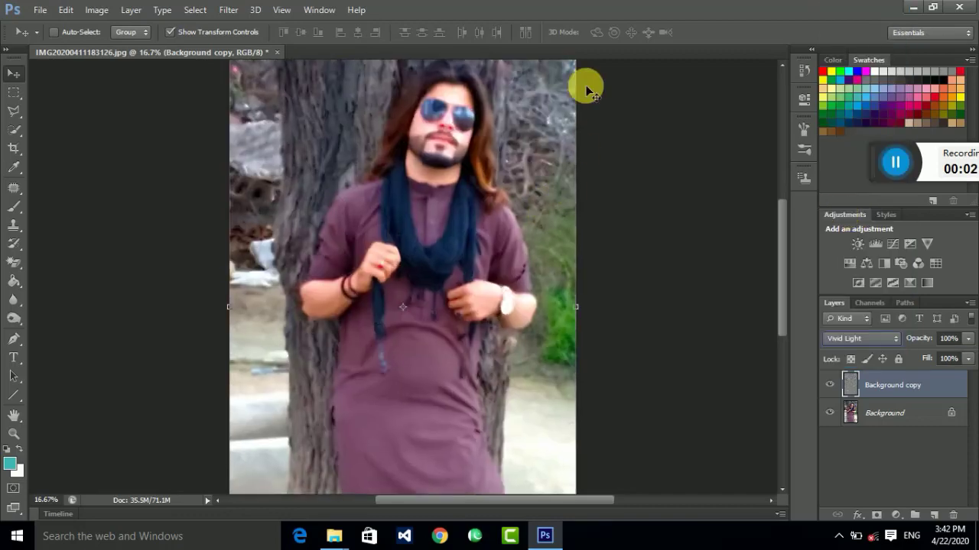
key("ctrl+plus")
key("ctrl+plus")
key("ctrl+plus")
left_click_drag(443, 104, 432, 324)
scroll(432, 325, "up", 5)
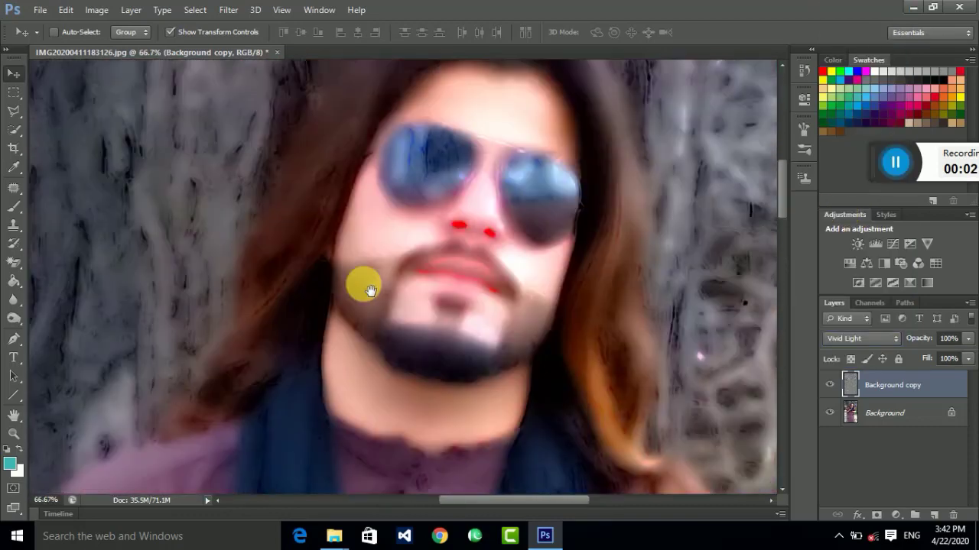
left_click_drag(360, 284, 263, 323)
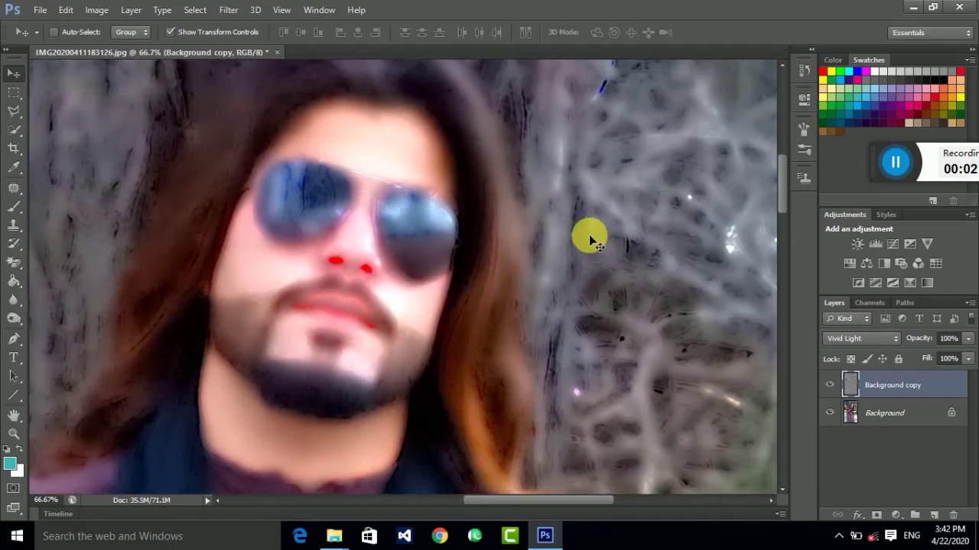
Apply a 1.0-pixel Gaussian Blur to the Vivid Light copy
left_click(225, 12)
mouse_move(279, 100)
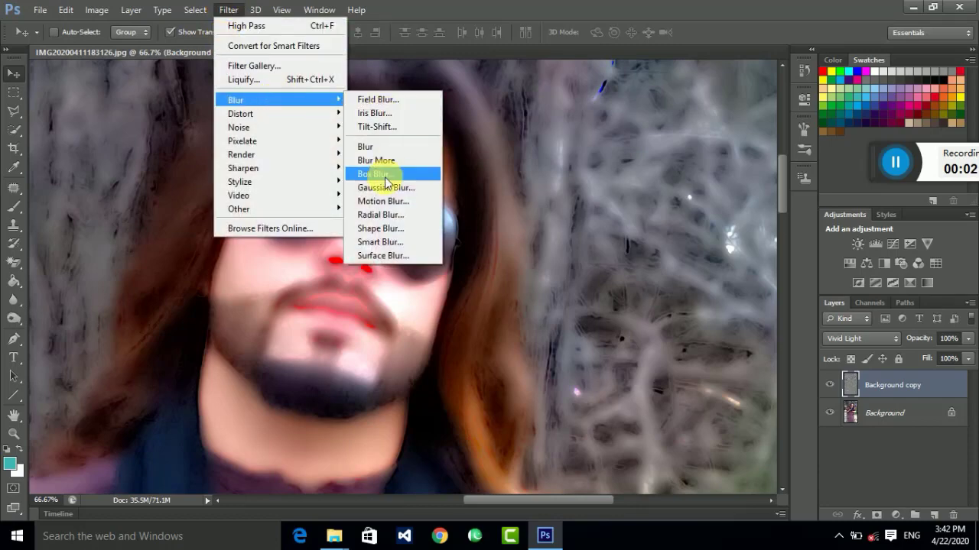
left_click(398, 187)
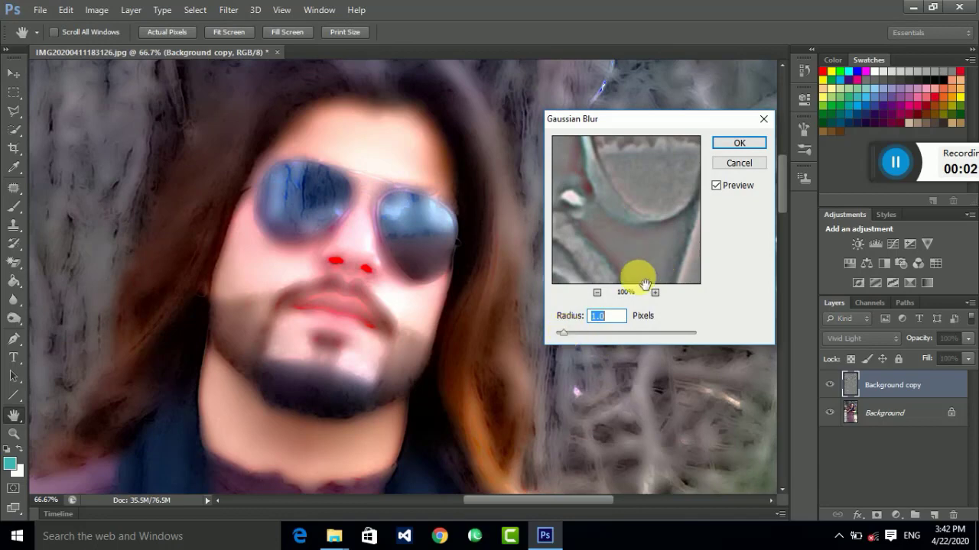
left_click(739, 143)
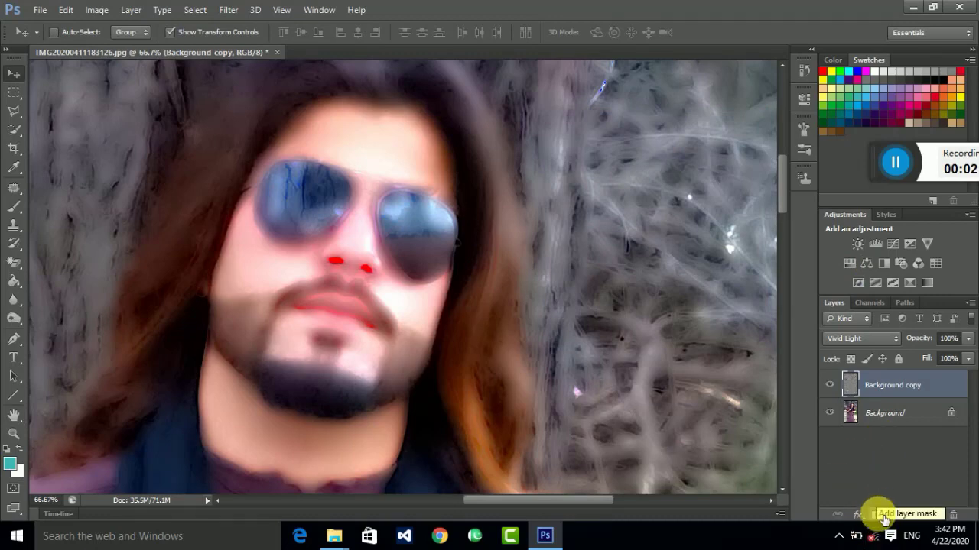
Add a layer mask to the blurred copy and fill it black with the Paint Bucket
left_click(885, 519)
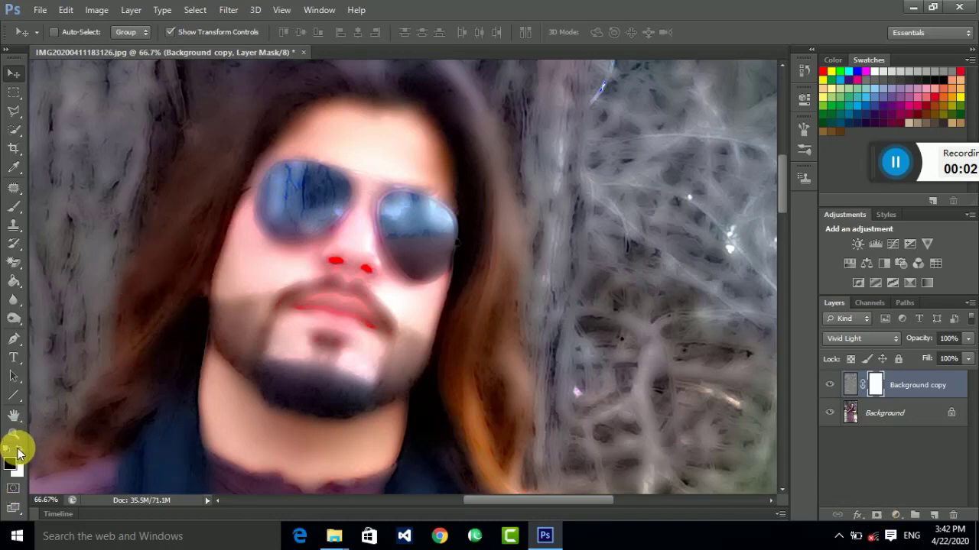
left_click(12, 283)
left_click(83, 291)
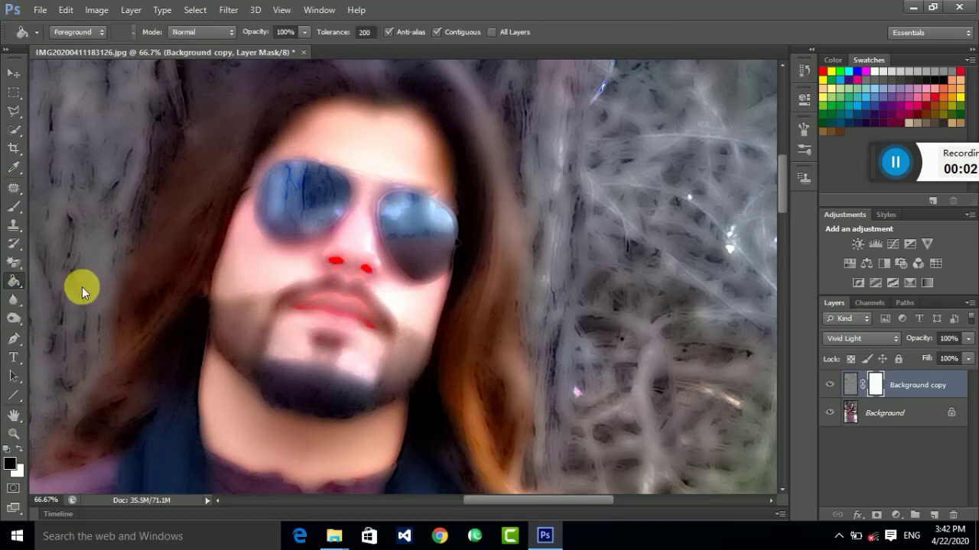
left_click(425, 258)
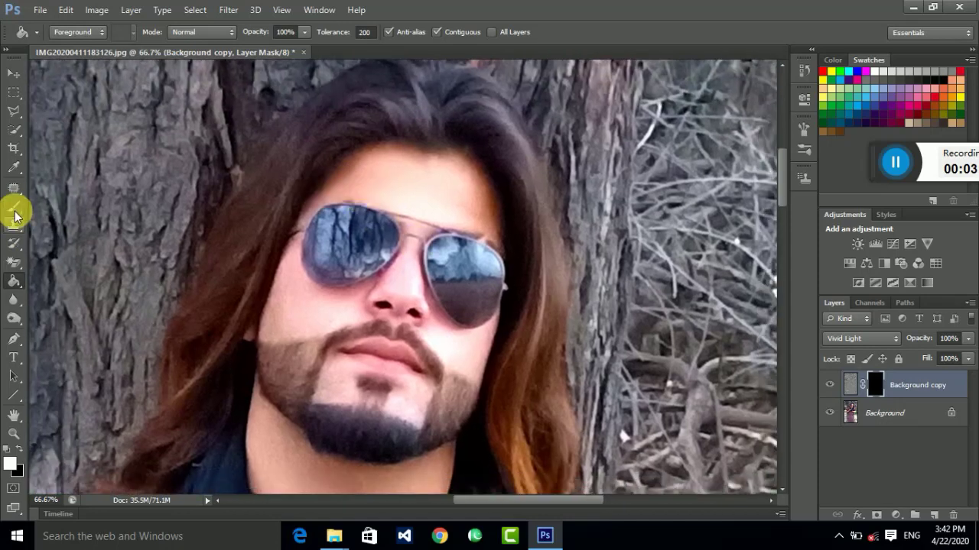
right_click(15, 208)
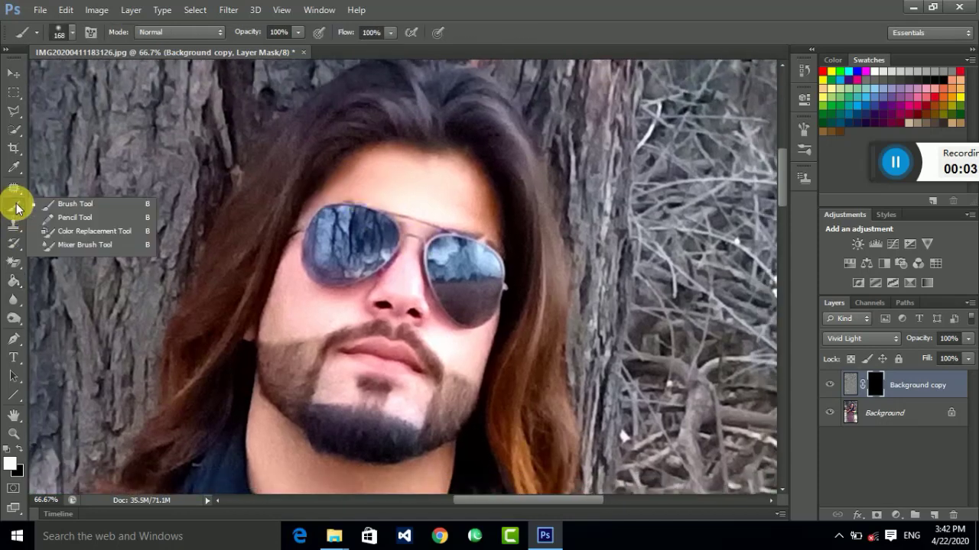
Set up a soft 94 px brush at 50% opacity and 50% flow
left_click(77, 202)
left_click(65, 32)
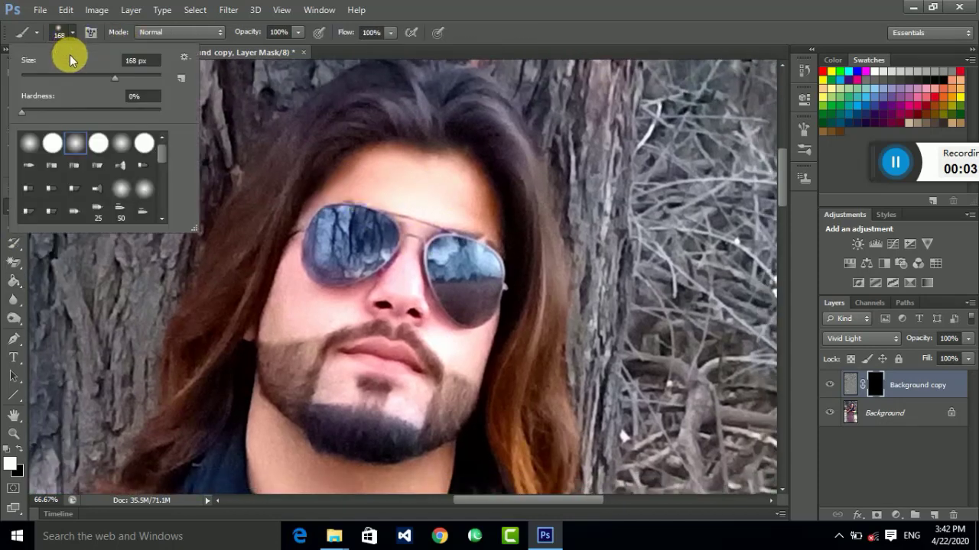
left_click(86, 76)
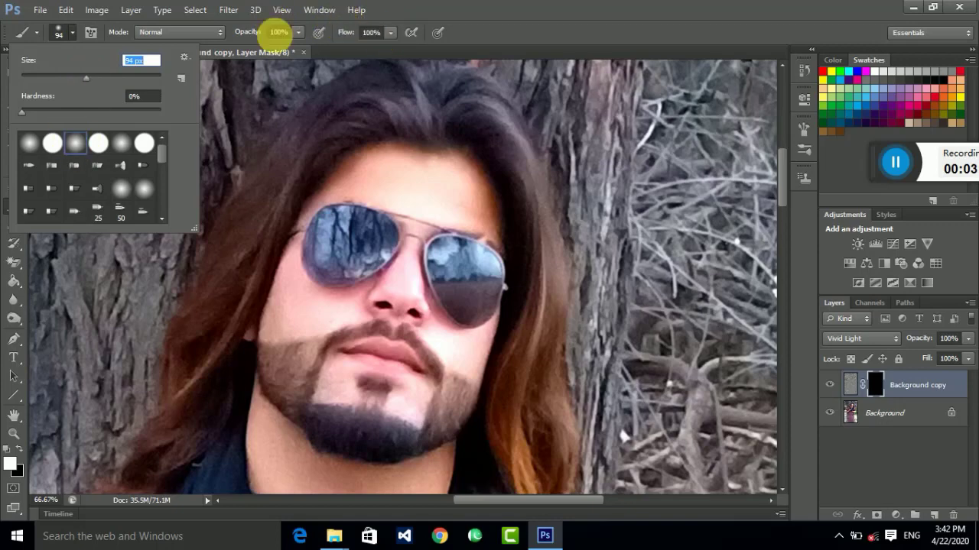
left_click(287, 38)
type("50")
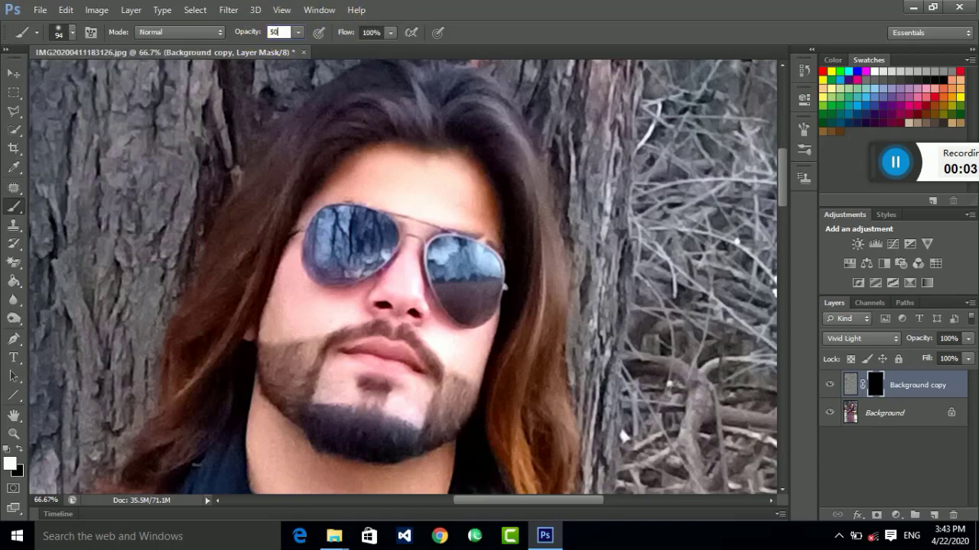
left_click(379, 35)
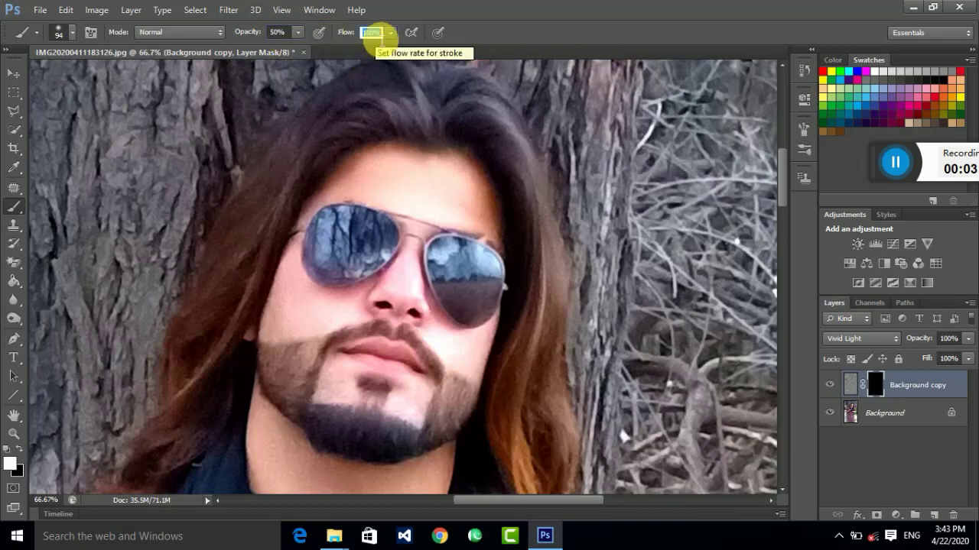
type("50")
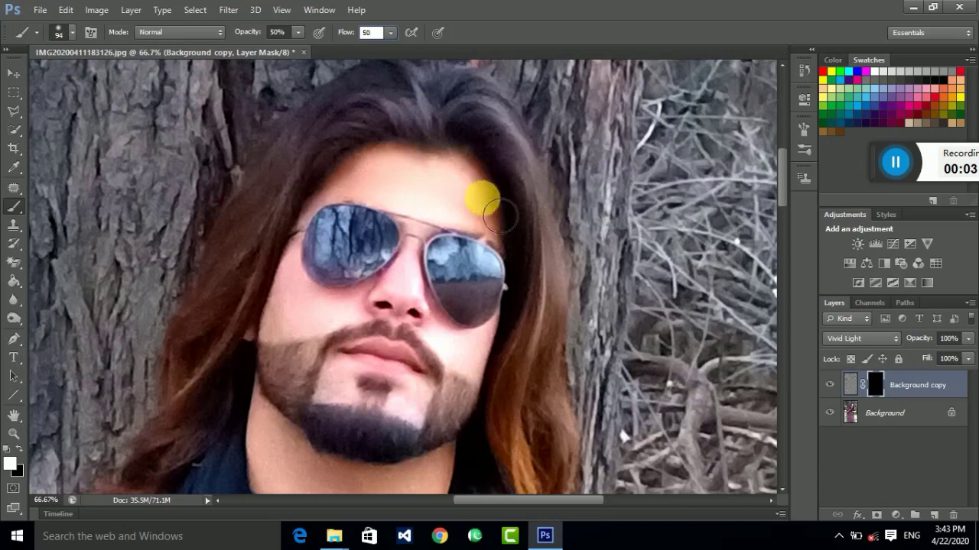
key("Return")
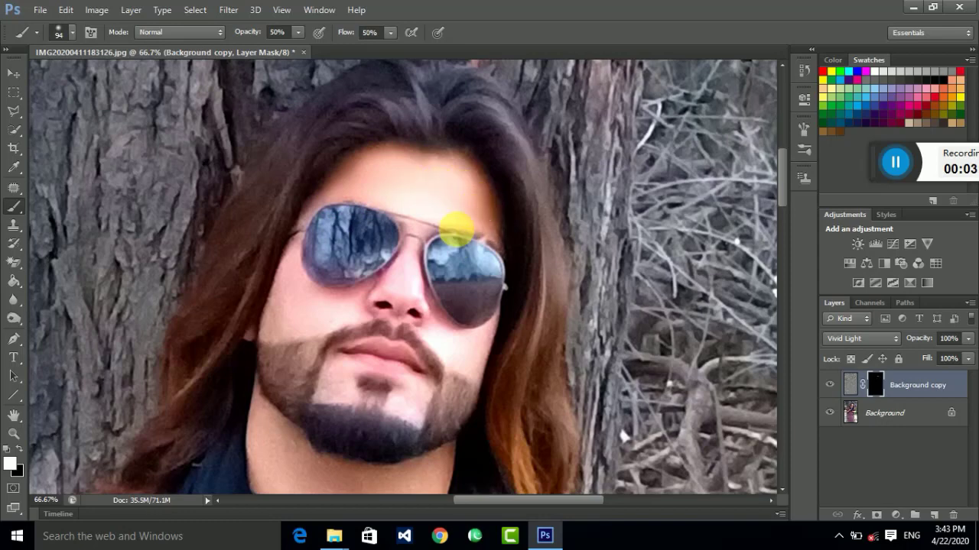
Paint white on the mask over the man's cheeks, nose, chin and neck
left_click_drag(476, 227, 454, 165)
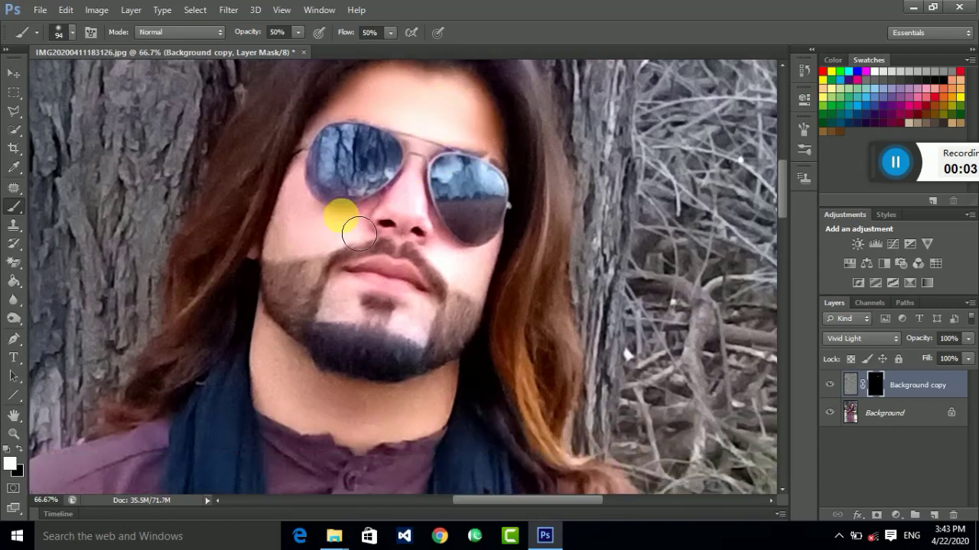
mouse_move(357, 229)
left_mouse_down()
mouse_move(313, 247)
mouse_move(334, 229)
mouse_move(404, 286)
mouse_move(471, 272)
mouse_move(458, 260)
left_mouse_up()
scroll(334, 229, "up", 1)
scroll(316, 219, "up", 2)
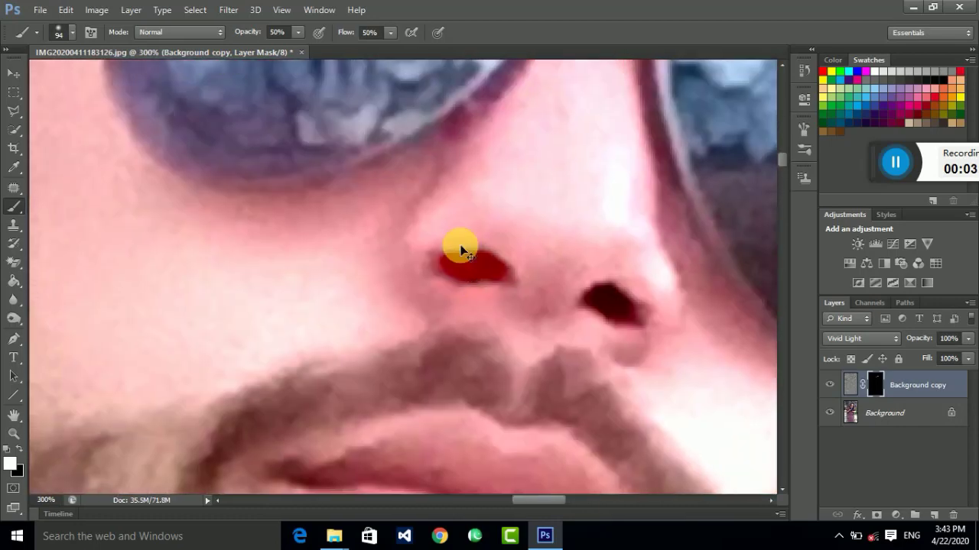
scroll(426, 304, "down", 1)
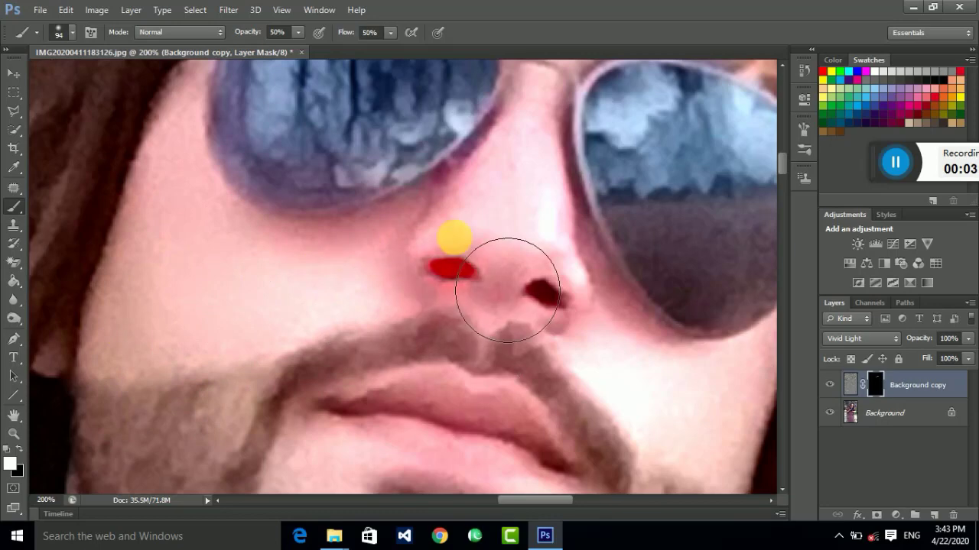
left_click(544, 295)
left_click_drag(553, 298, 375, 149)
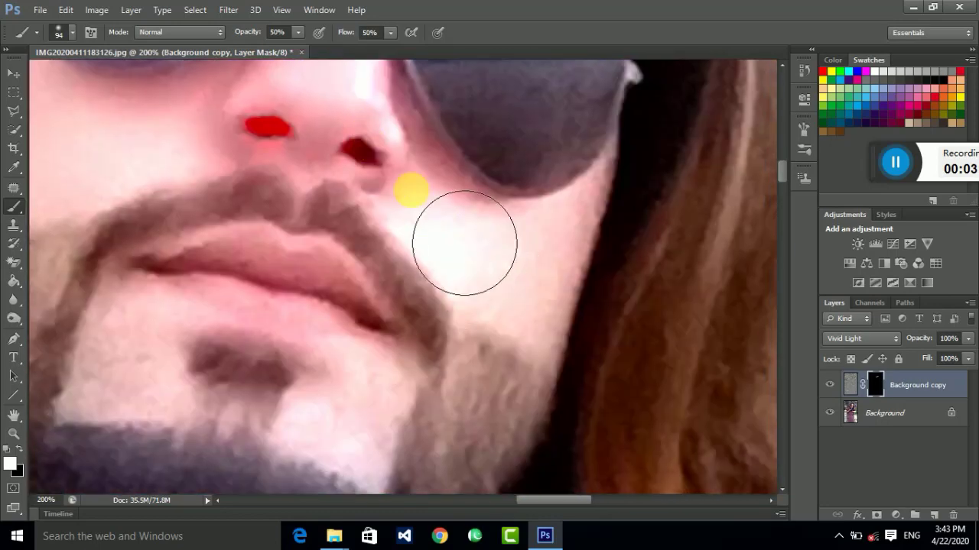
left_click_drag(455, 337, 470, 229)
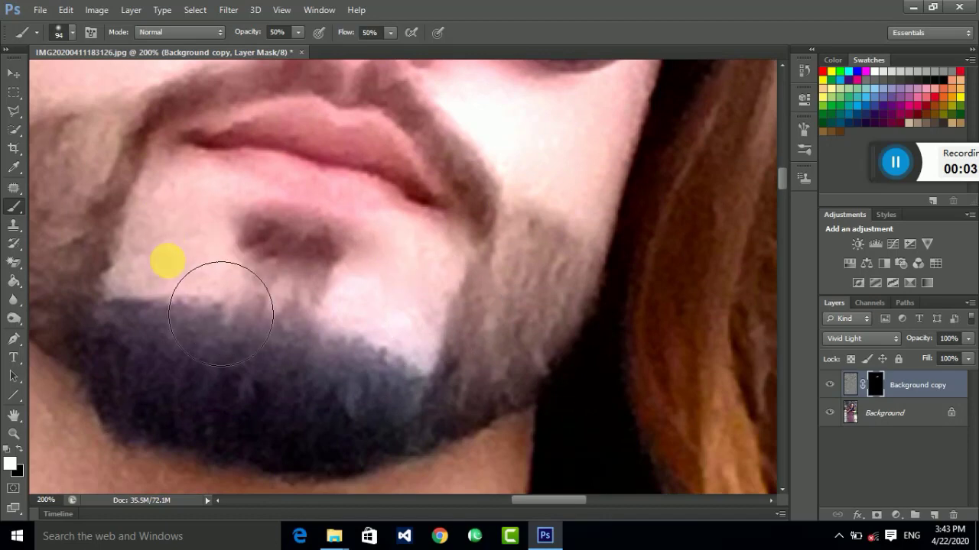
left_click_drag(162, 309, 346, 174)
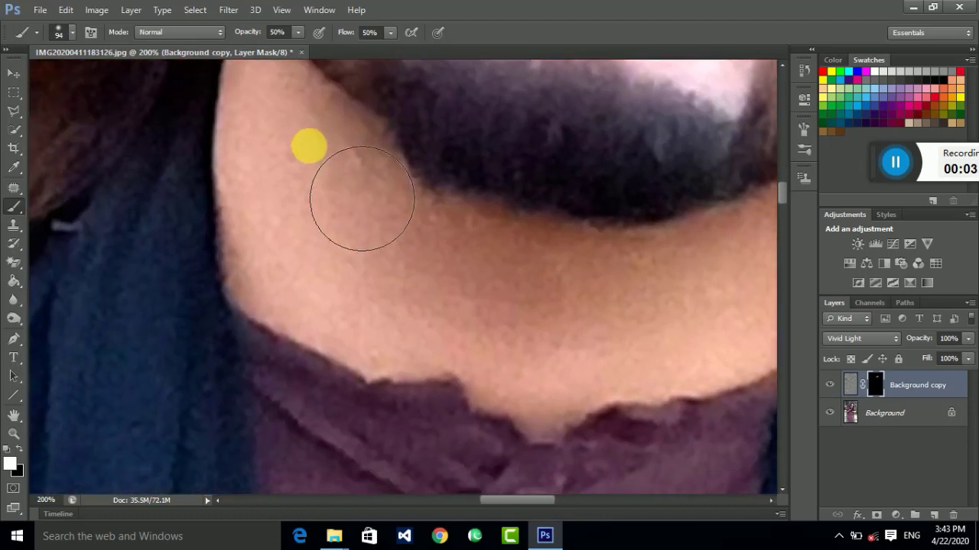
left_click_drag(616, 273, 472, 289)
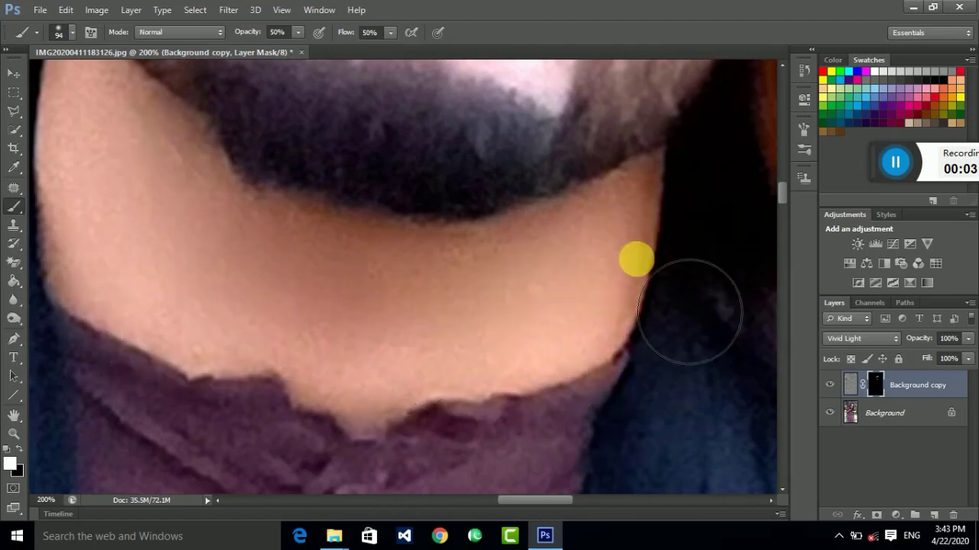
key("ctrl+minus")
key("ctrl+minus")
key("ctrl+minus")
key("ctrl+minus")
key("ctrl+minus")
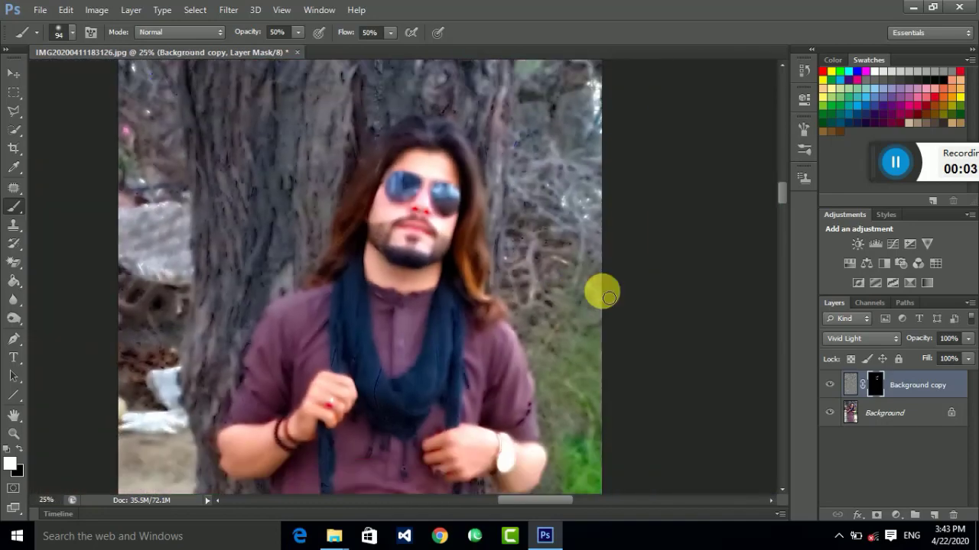
left_click_drag(410, 270, 422, 162)
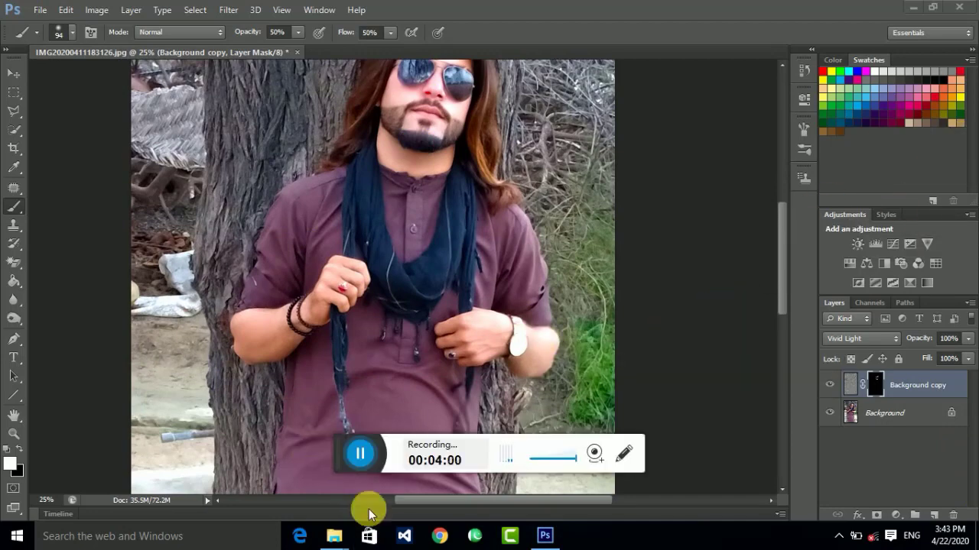
left_click_drag(346, 455, 879, 157)
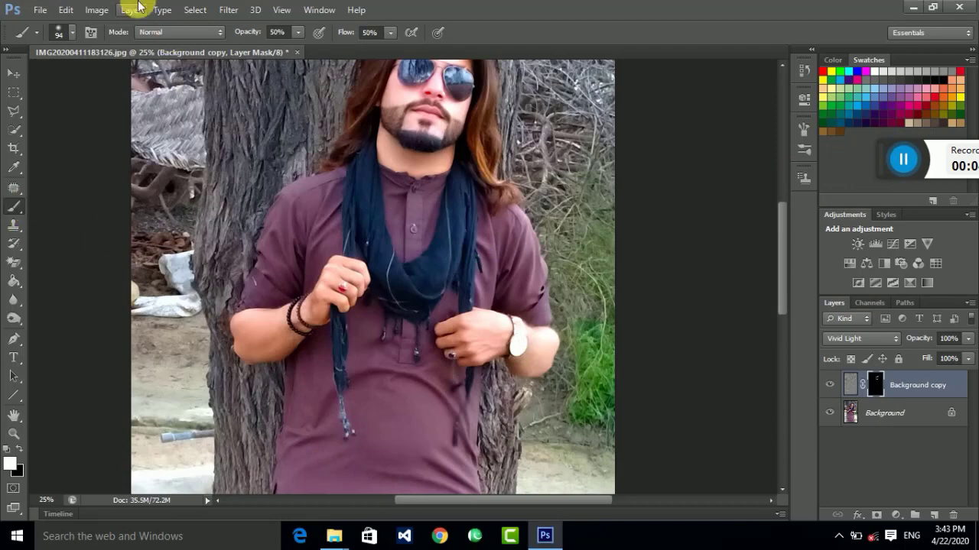
Enlarge the brush from 112 px to 182 px and view the whole photo
left_click(75, 38)
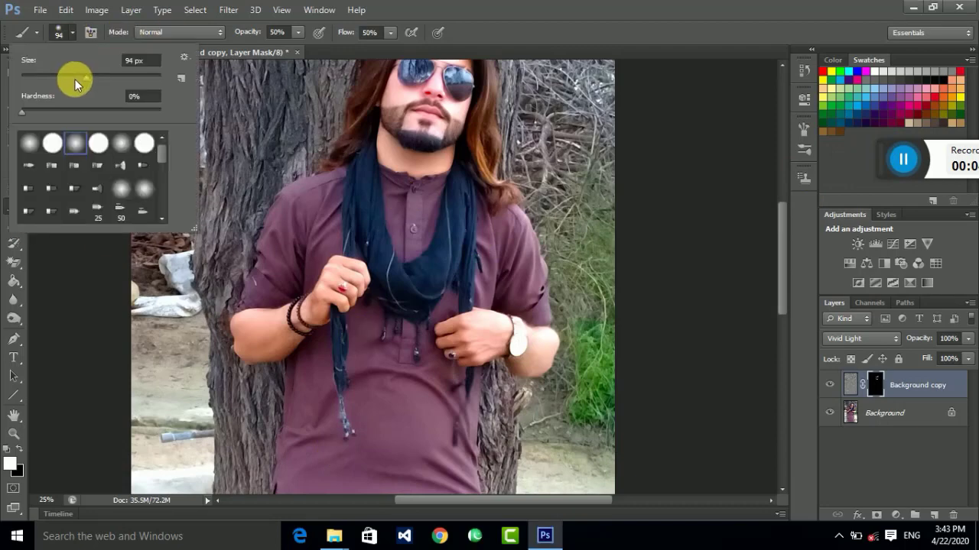
left_click_drag(75, 79, 96, 79)
left_click(915, 159)
left_click_drag(915, 158, 914, 177)
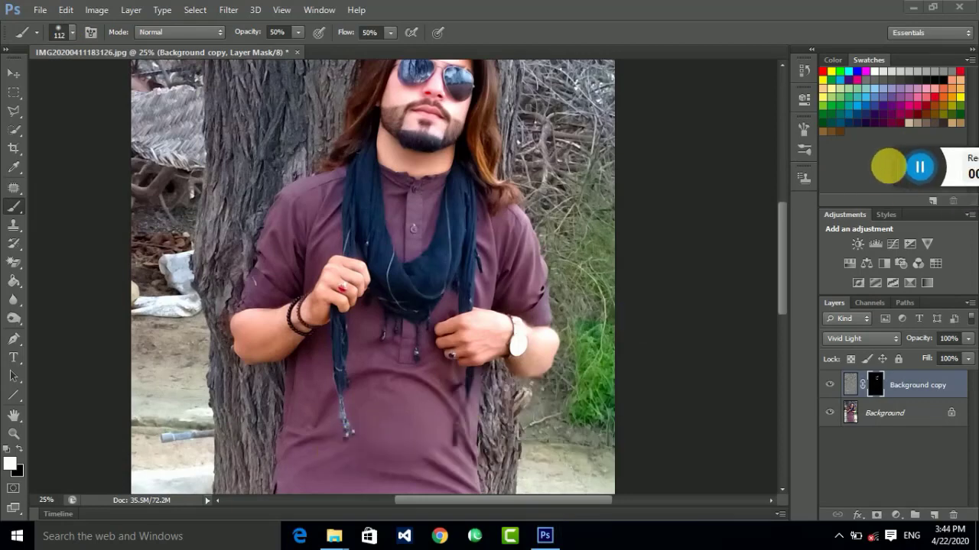
left_click(72, 32)
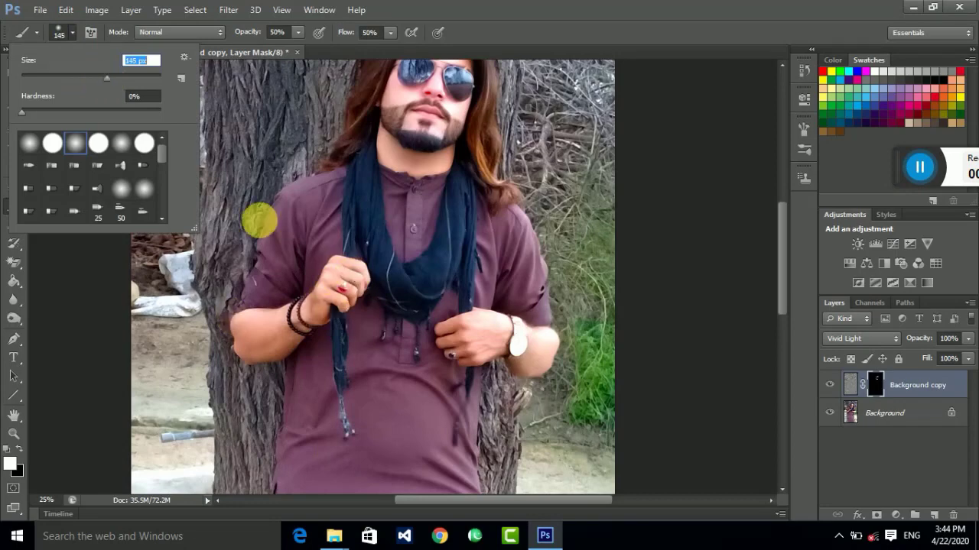
left_click_drag(114, 77, 120, 77)
left_click(318, 271)
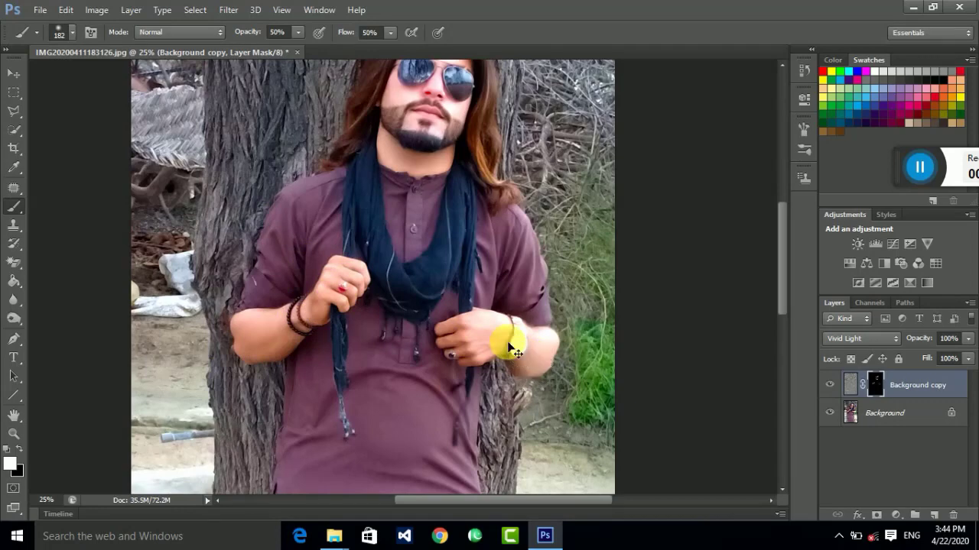
key("ctrl+minus")
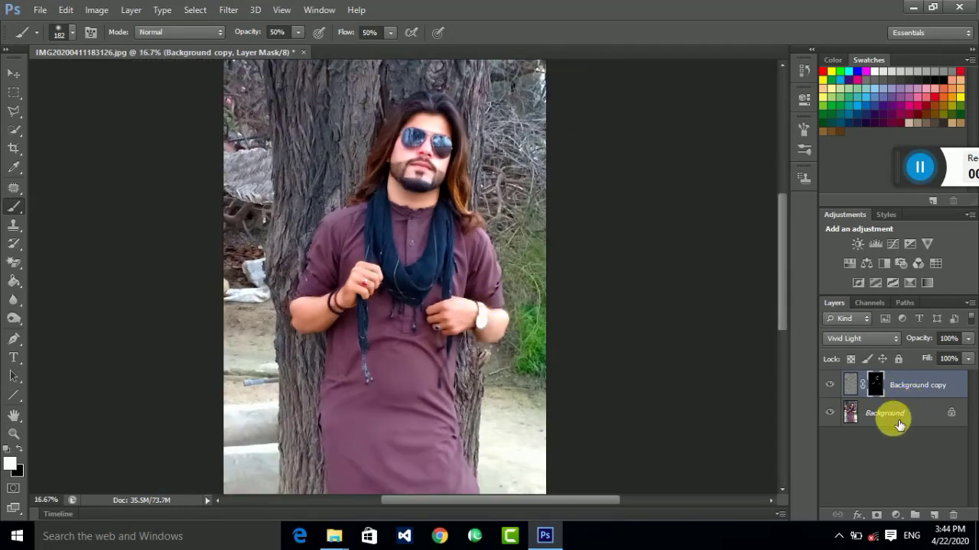
Toggle the Background layer's visibility to check the mask strokes
left_click(899, 425)
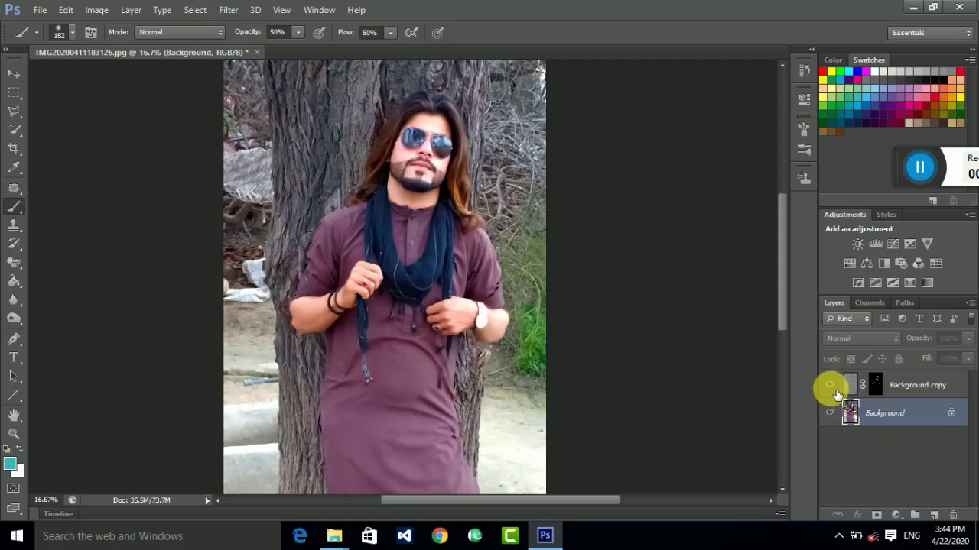
left_click(831, 413)
left_click(830, 413)
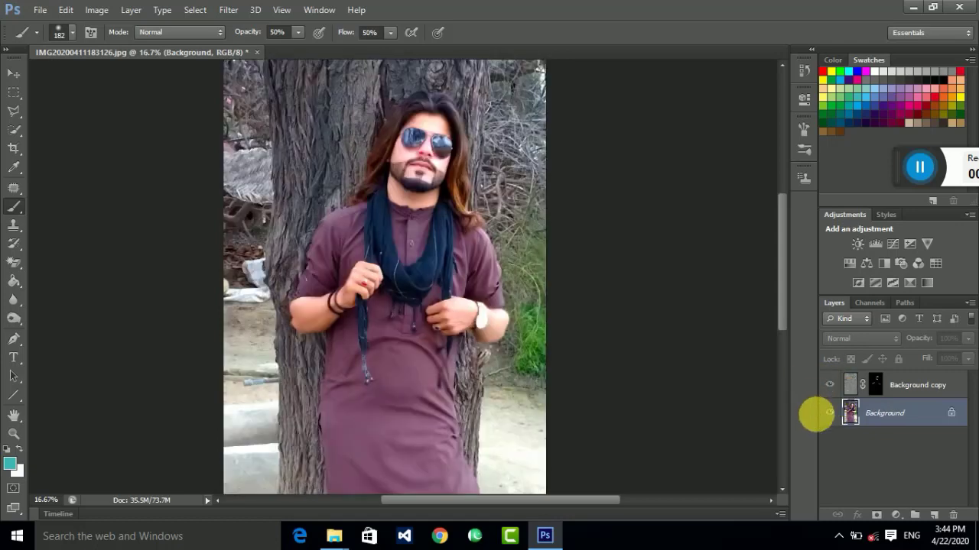
left_click(830, 413)
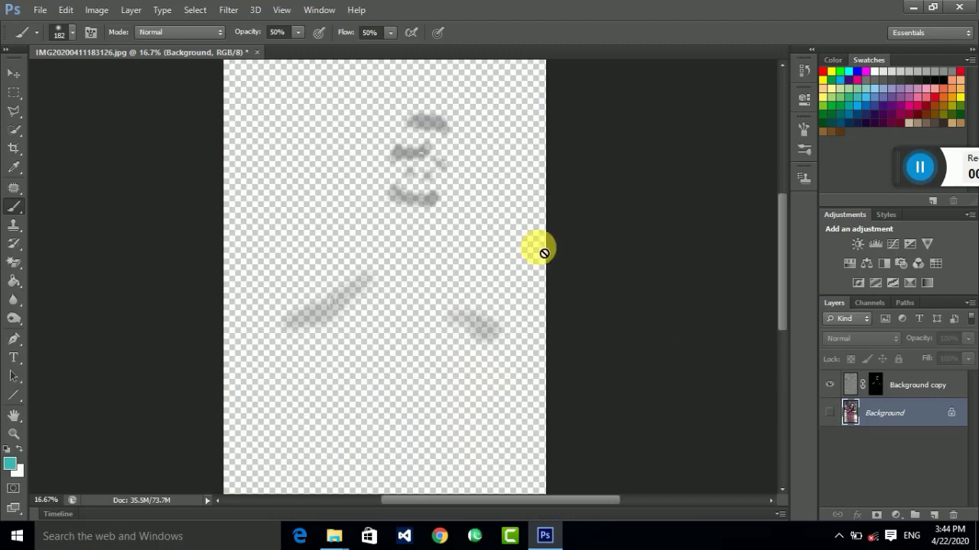
left_click(831, 412)
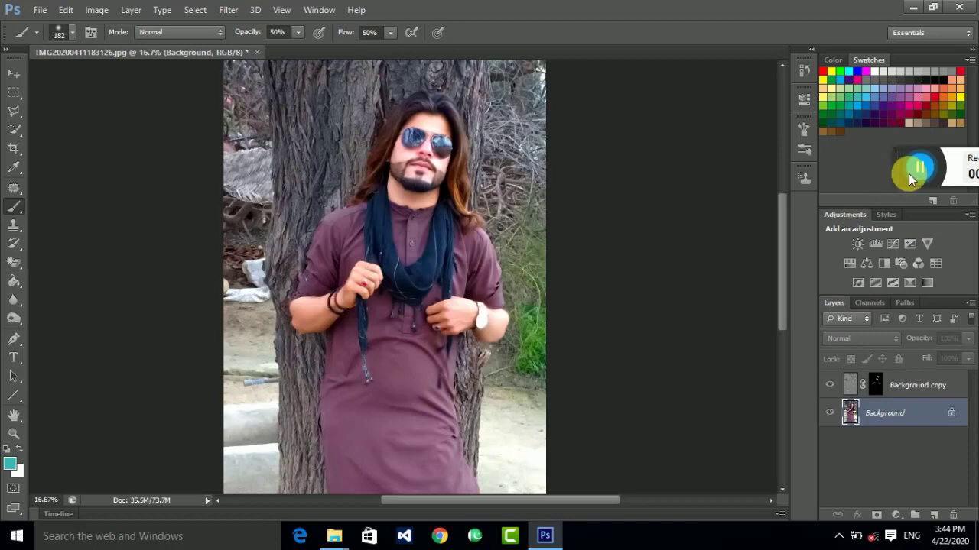
Merge the Background copy down and duplicate the merged Background layer
right_click(922, 385)
left_click(704, 361)
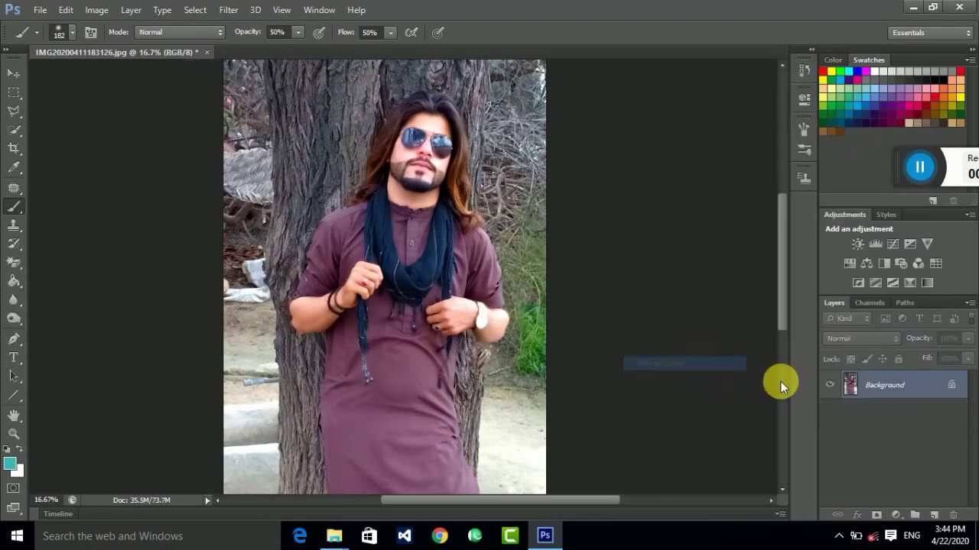
mouse_move(874, 380)
left_mouse_down()
mouse_move(944, 519)
mouse_move(934, 516)
left_mouse_up()
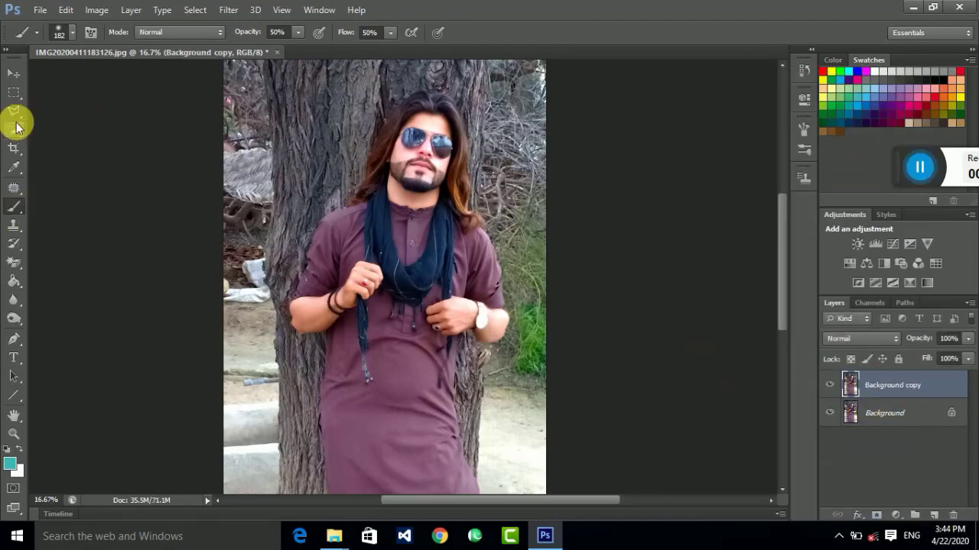
Outline the whole maroon kurta with a Polygonal Lasso selection
left_click(14, 93)
left_click(14, 111)
left_click(98, 123)
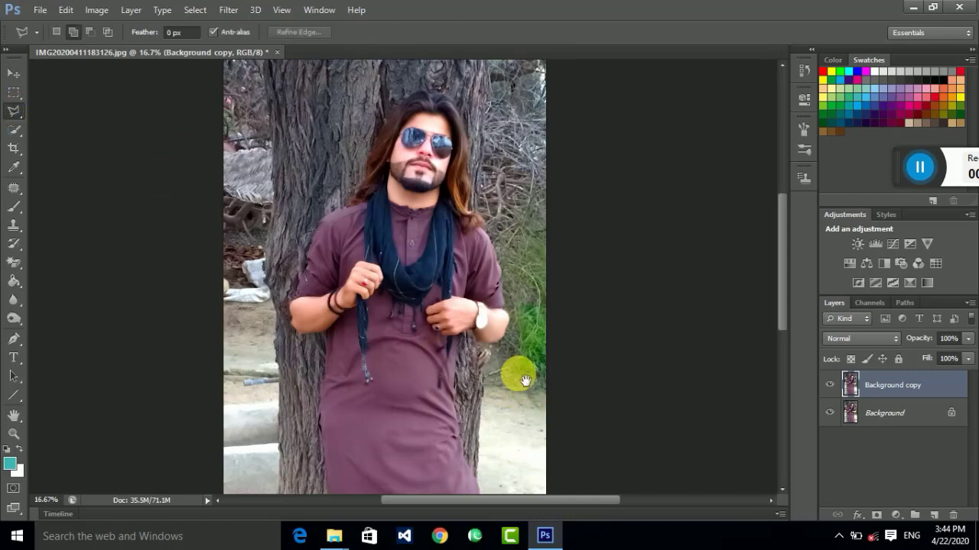
left_click_drag(526, 380, 518, 236)
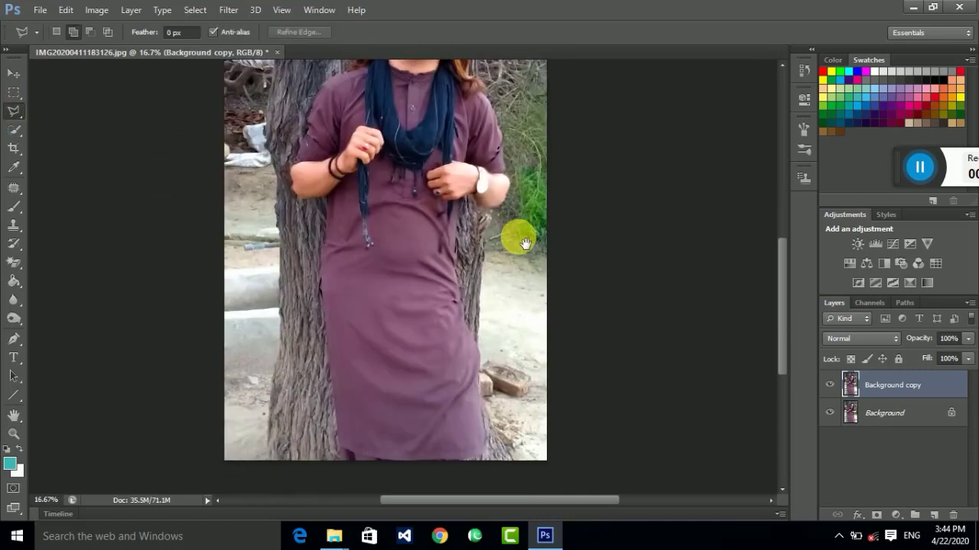
left_click(357, 462)
key("Escape")
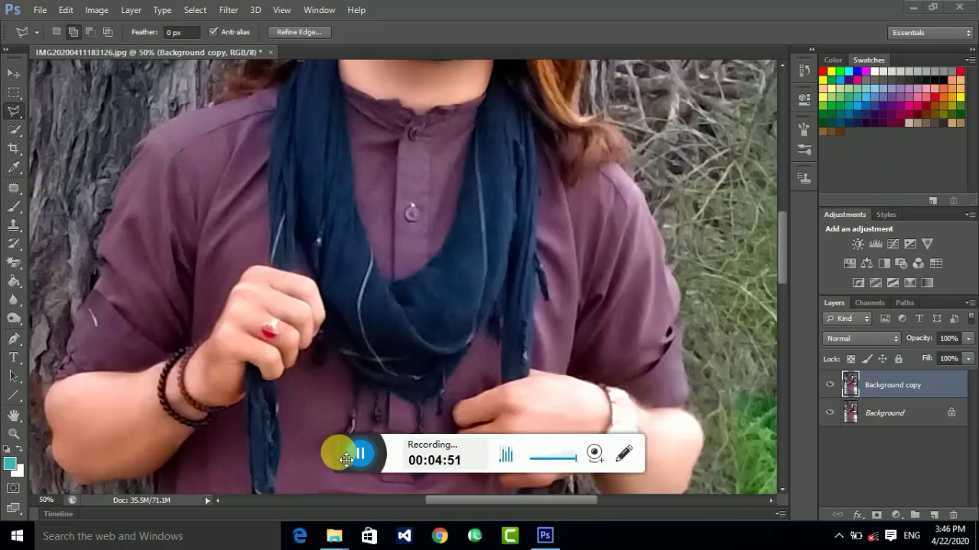
left_click_drag(345, 459, 870, 165)
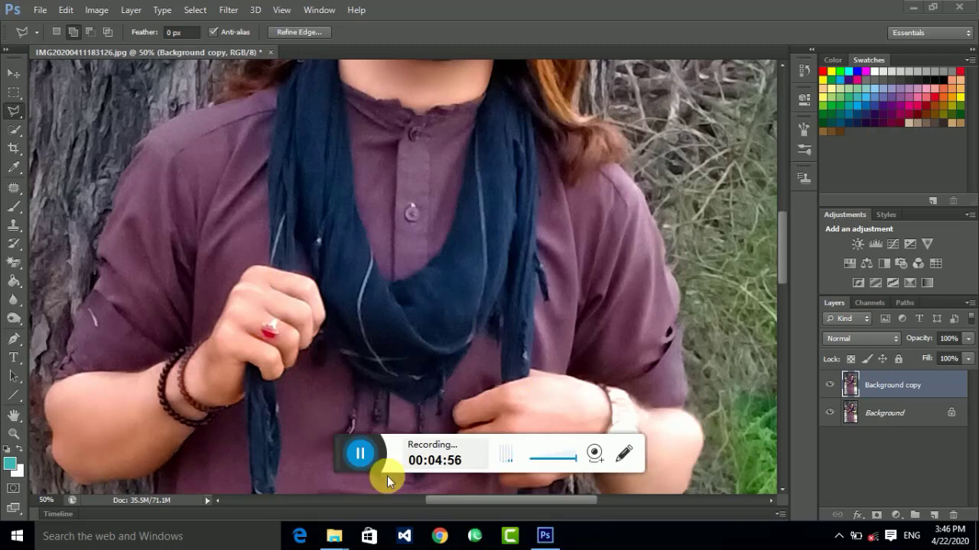
left_click_drag(344, 461, 885, 166)
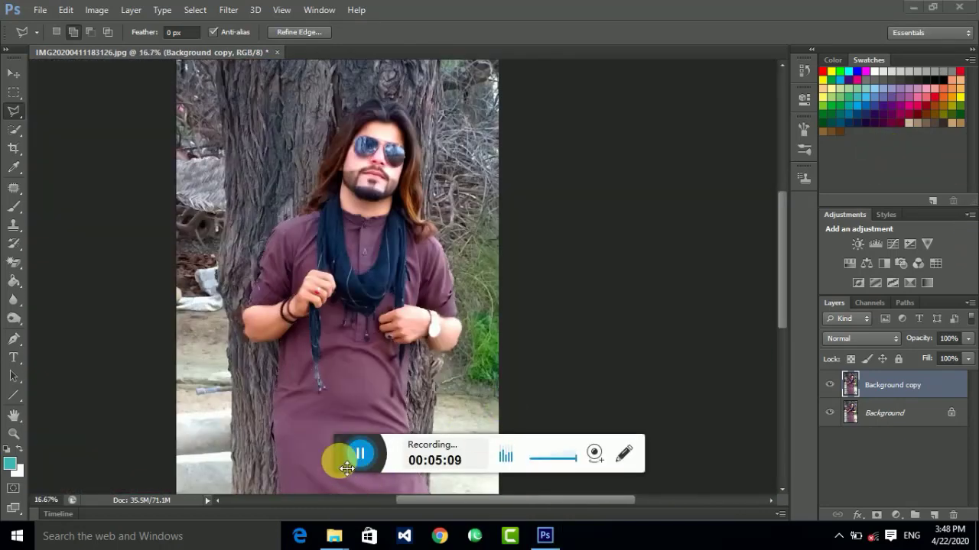
left_click_drag(346, 468, 838, 163)
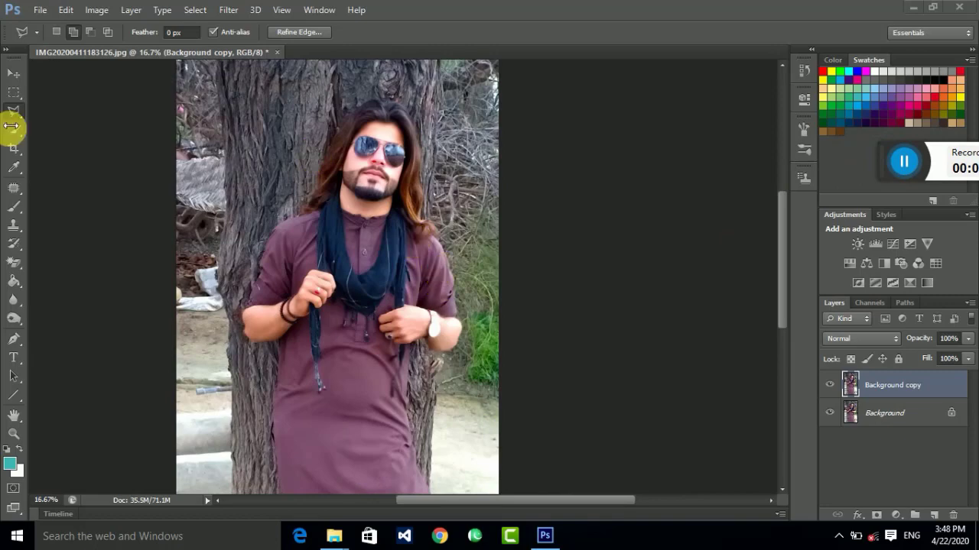
left_click(14, 73)
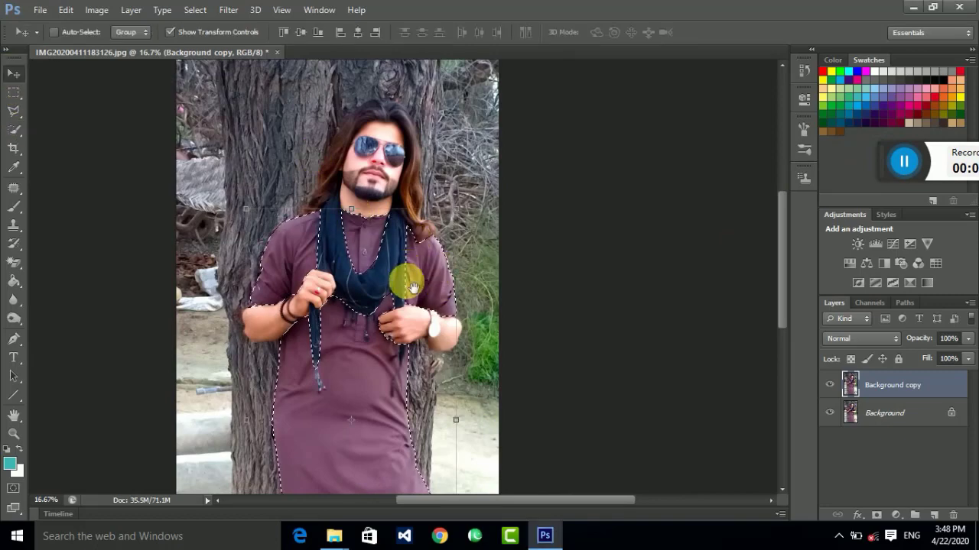
scroll(378, 258, "down", 1)
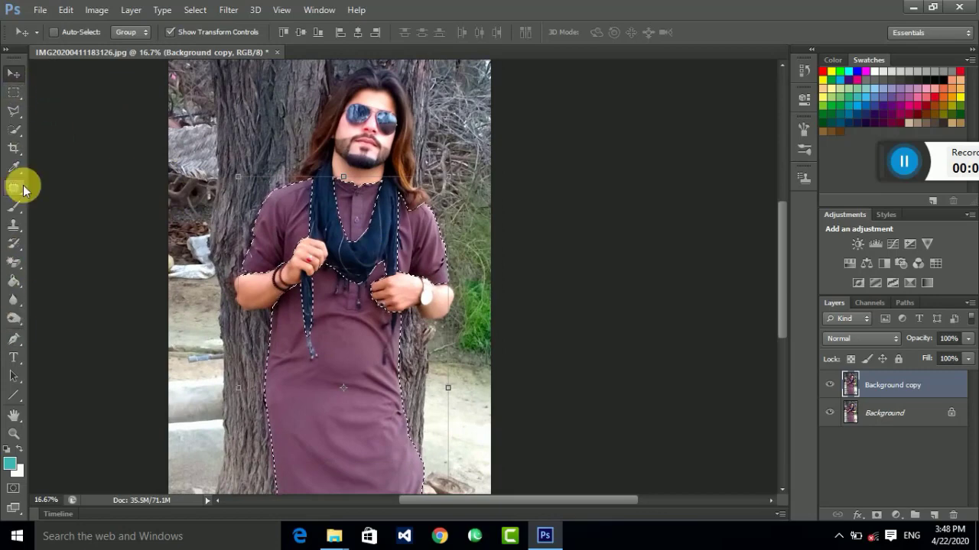
left_click(13, 282)
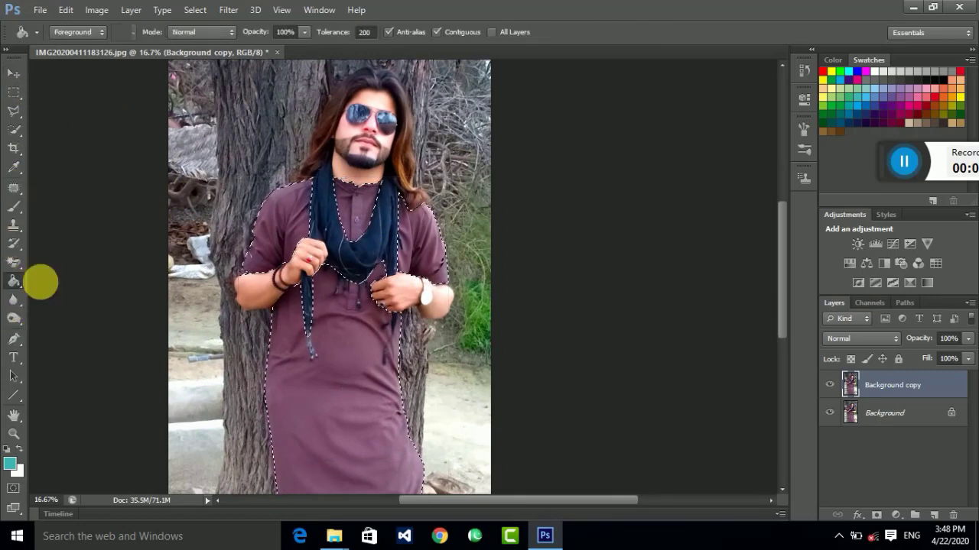
left_click(877, 160)
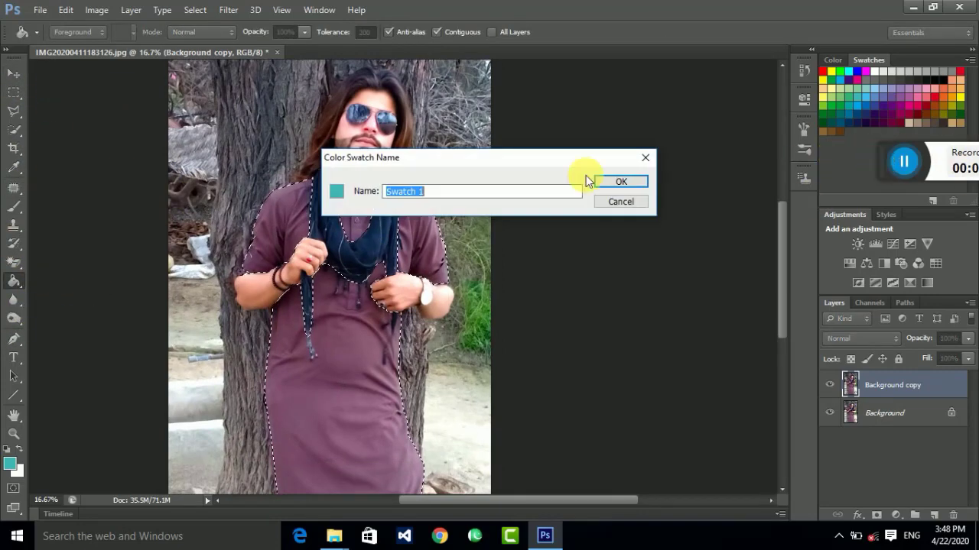
left_click(625, 202)
left_click(822, 71)
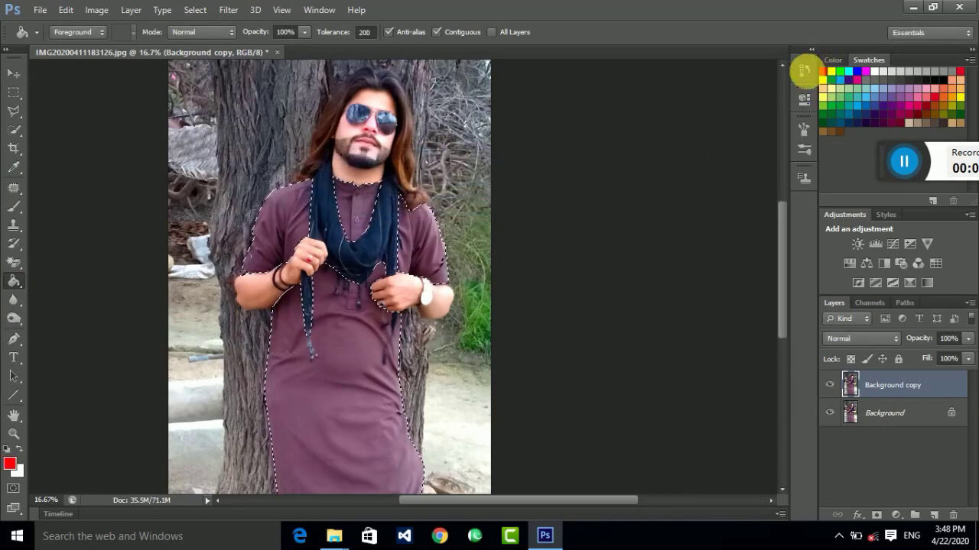
left_click(350, 381)
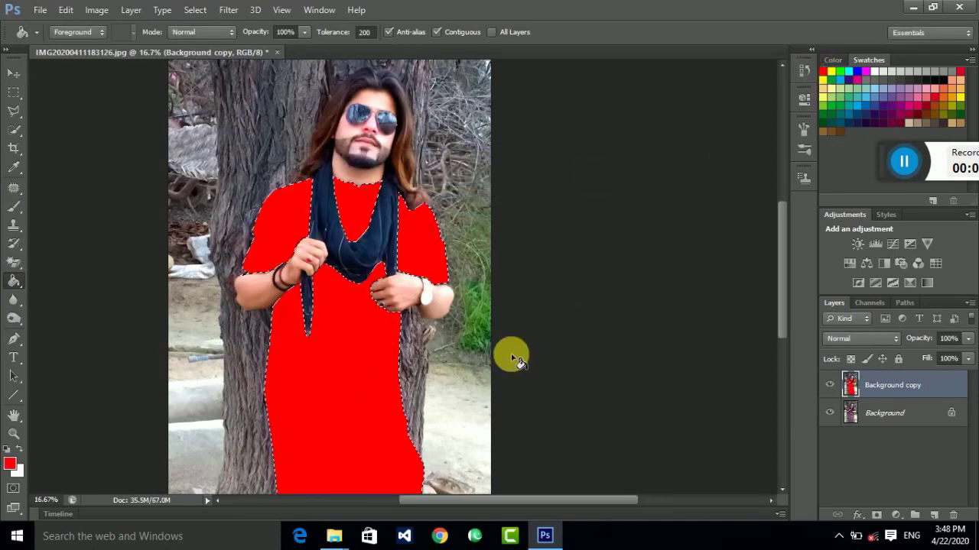
left_click(855, 341)
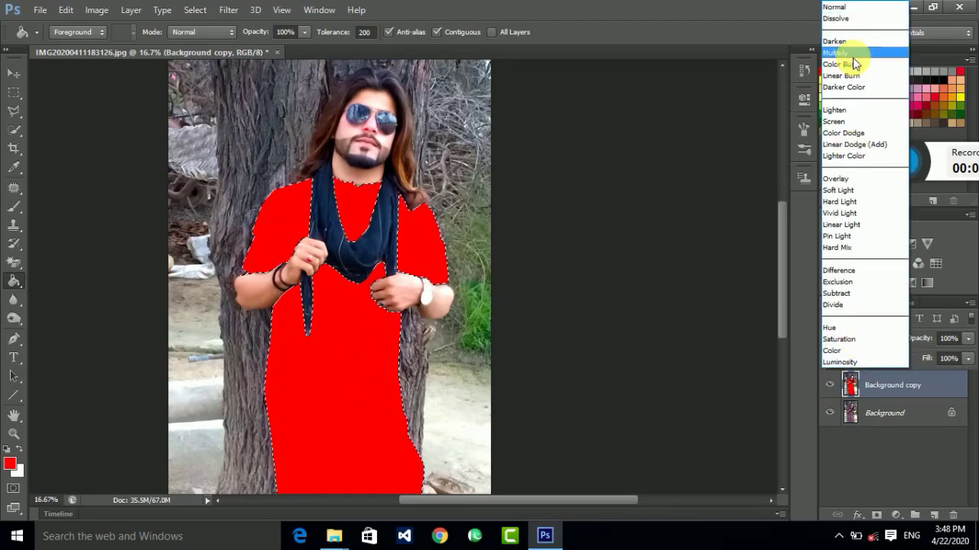
left_click(852, 54)
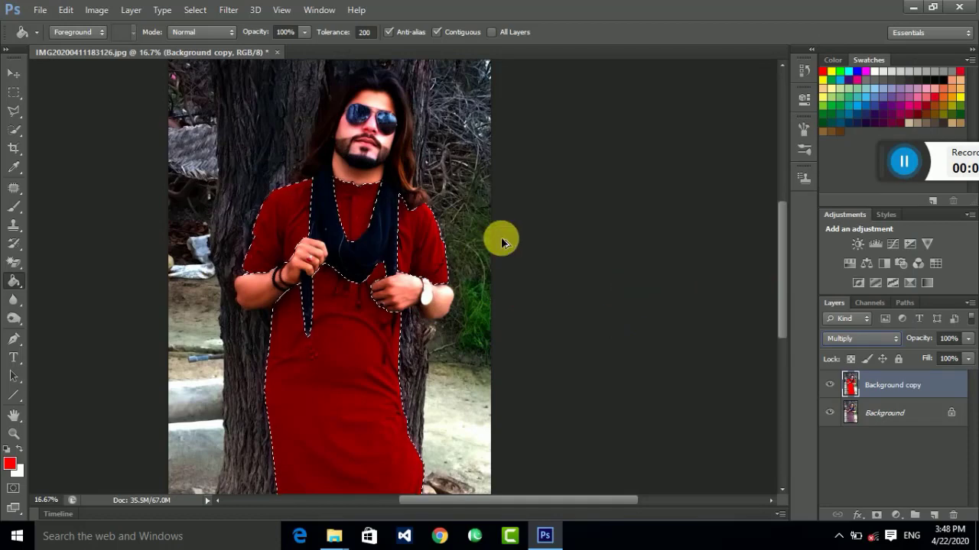
left_click(14, 73)
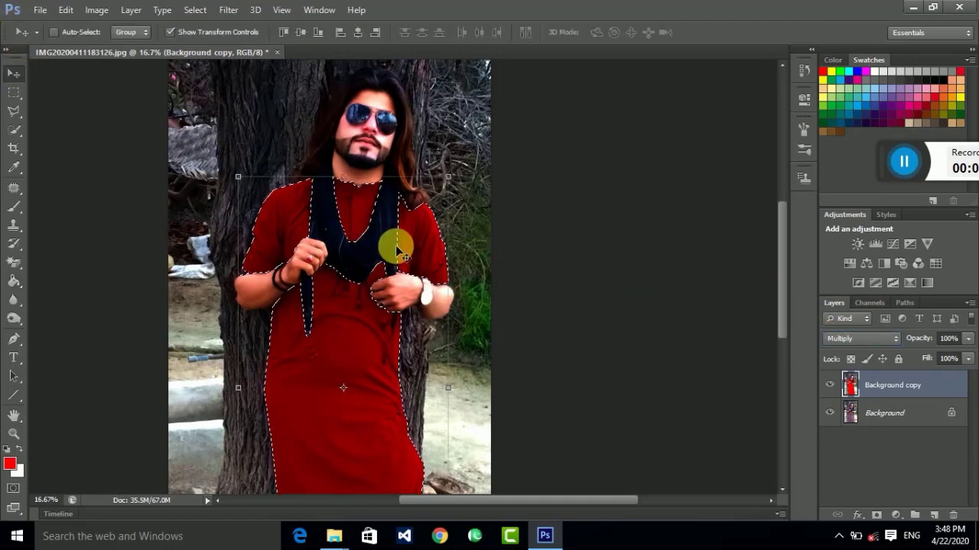
key("shift+alt+n")
key("Delete")
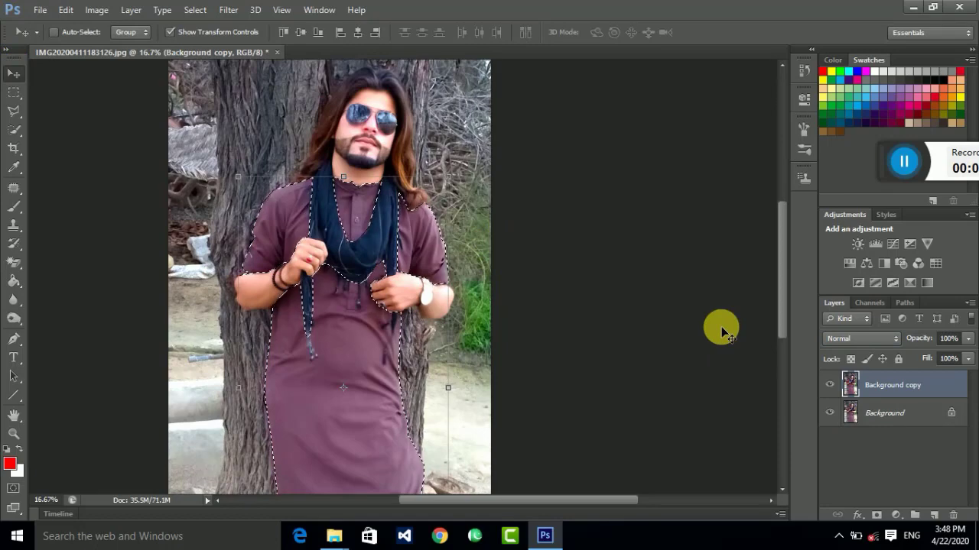
left_click(10, 93)
Copy the kurta to Layer 1 and fill its chest, right sleeve and lower body red
left_click(60, 91)
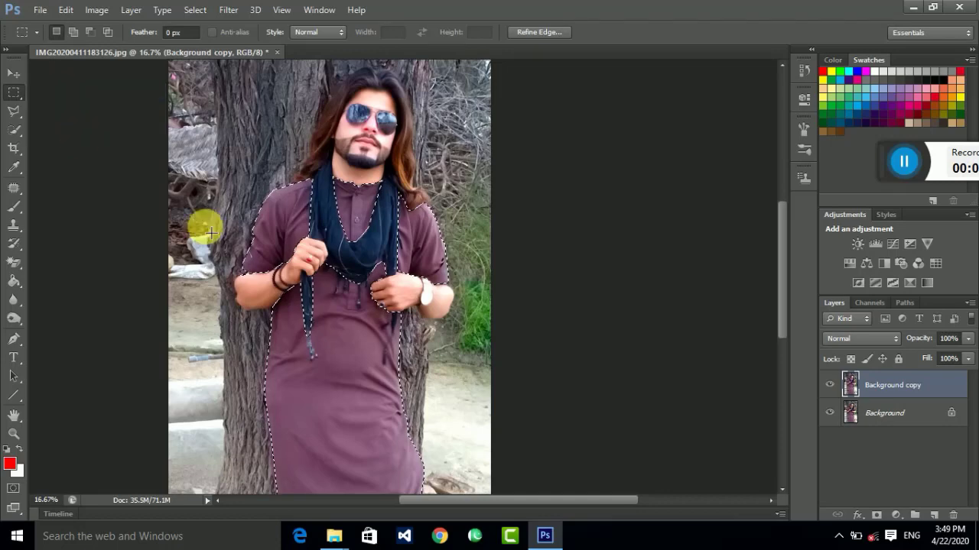
key("ctrl+j")
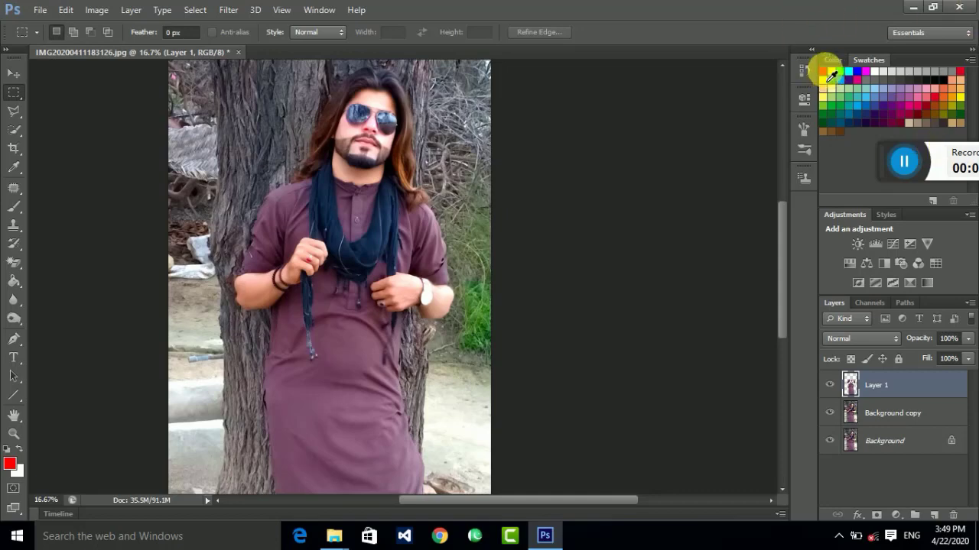
left_click(13, 281)
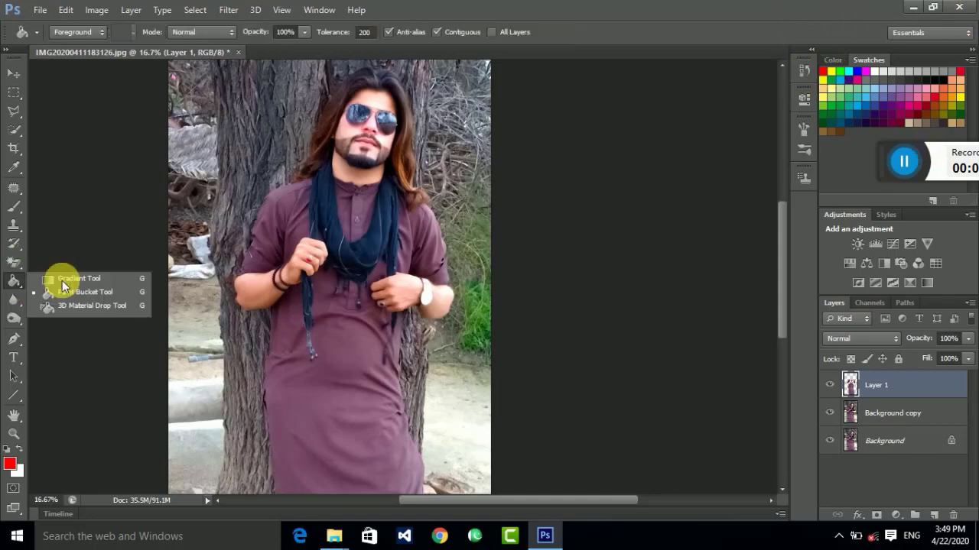
left_click(300, 228)
left_click(400, 213)
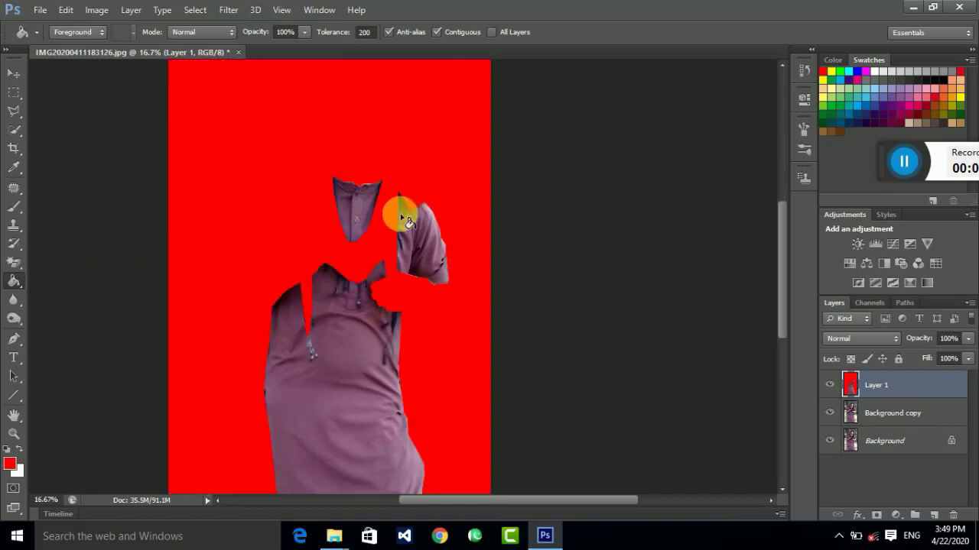
key("ctrl+z")
left_click(351, 206)
left_click(429, 233)
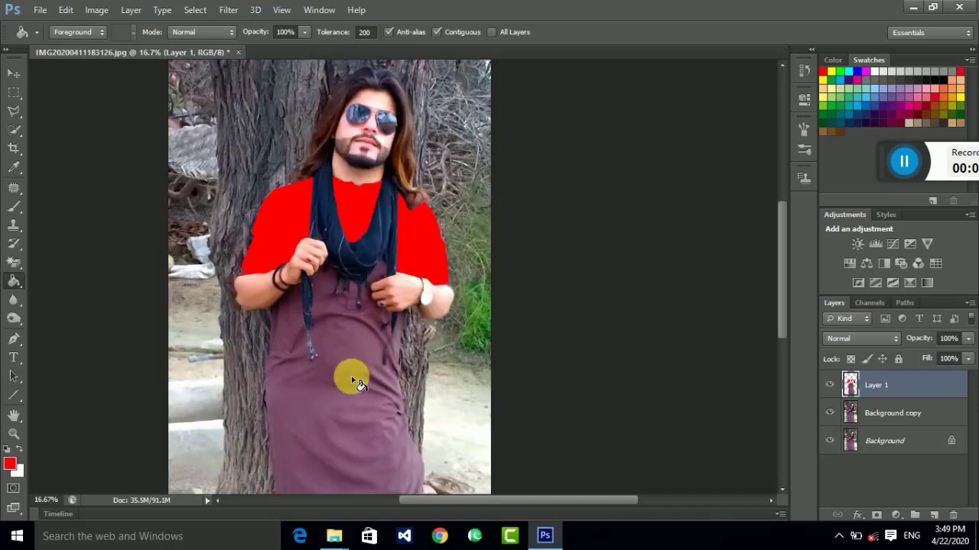
left_click(354, 373)
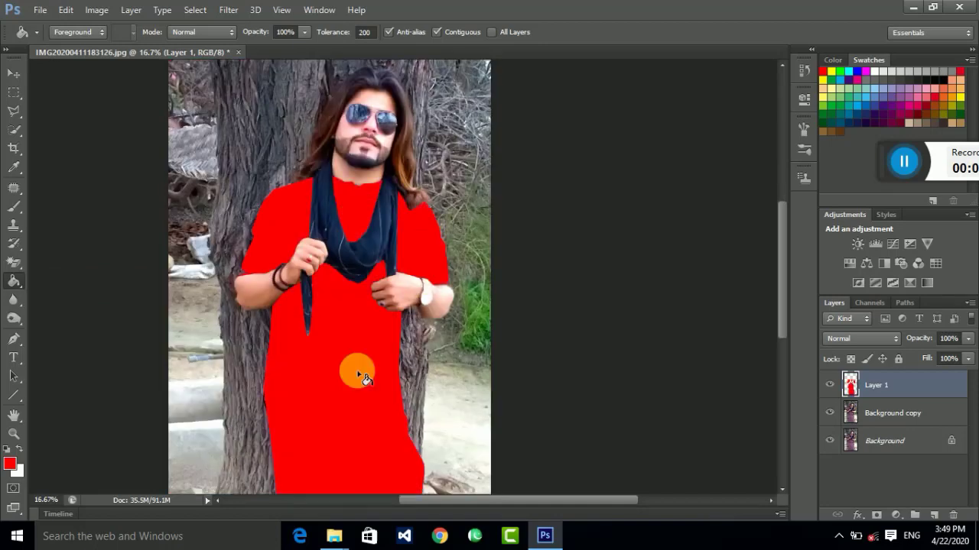
Blend Layer 1 in Multiply at 79% fill, then pan down to the kurta hem
left_click(860, 340)
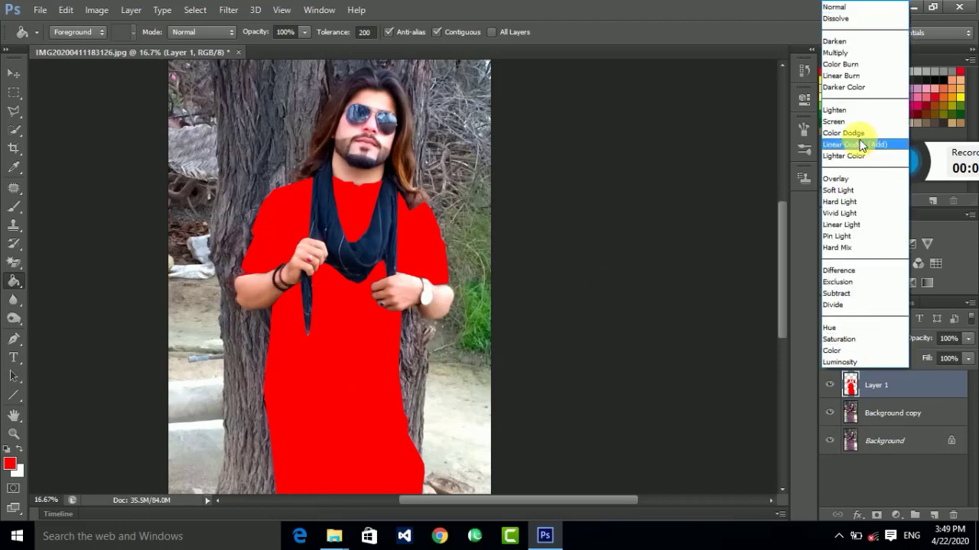
left_click(852, 52)
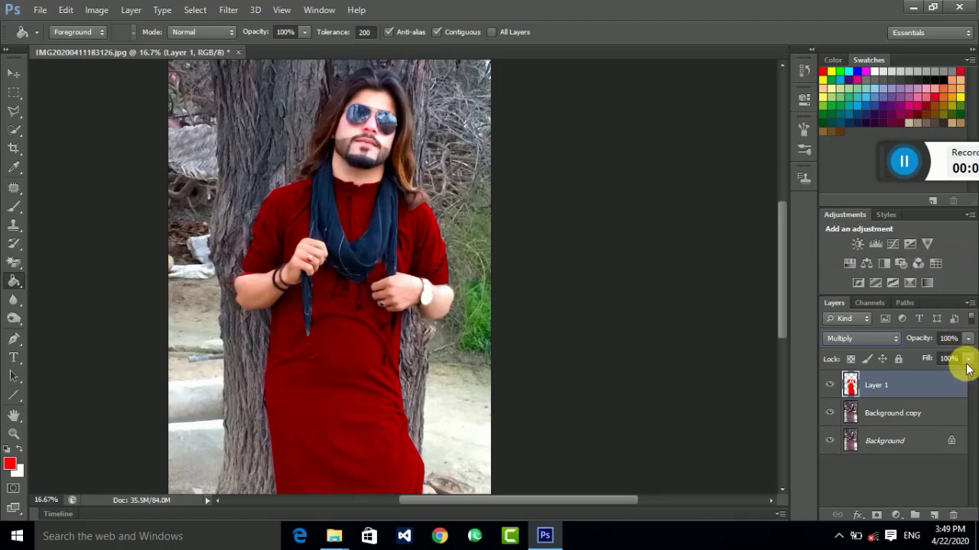
left_click_drag(956, 378, 958, 380)
left_click_drag(422, 301, 401, 234)
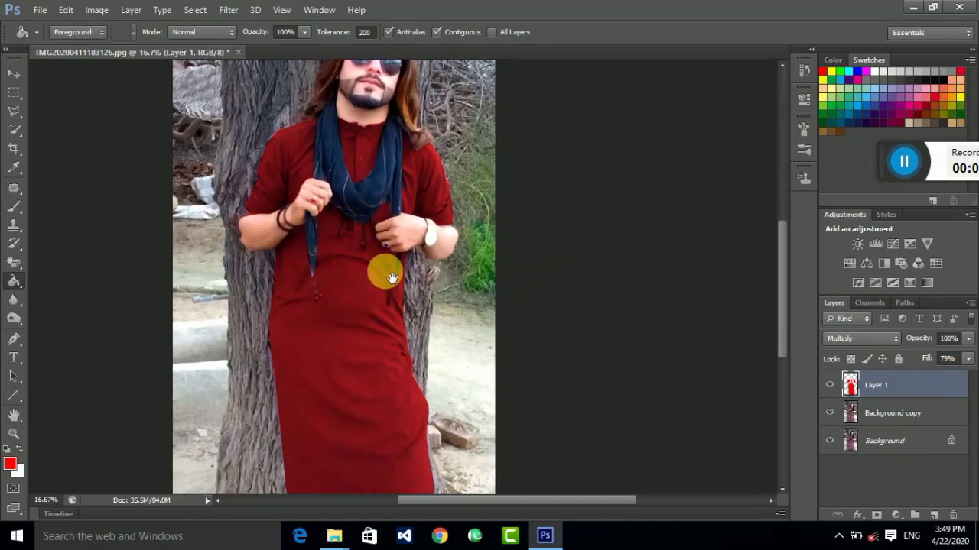
left_click_drag(390, 277, 385, 240)
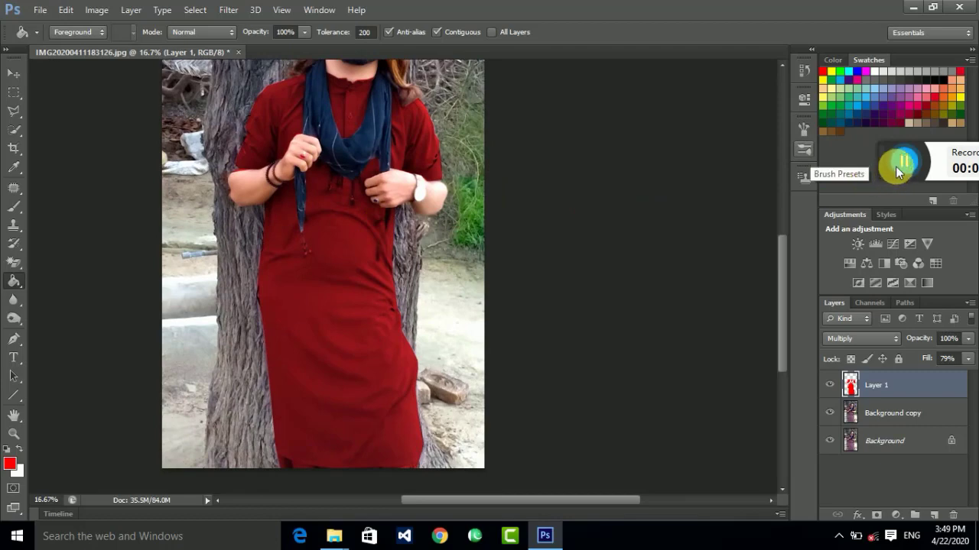
left_click(16, 111)
Draw a straight-edged polygonal selection around the man and tree
left_click(49, 120)
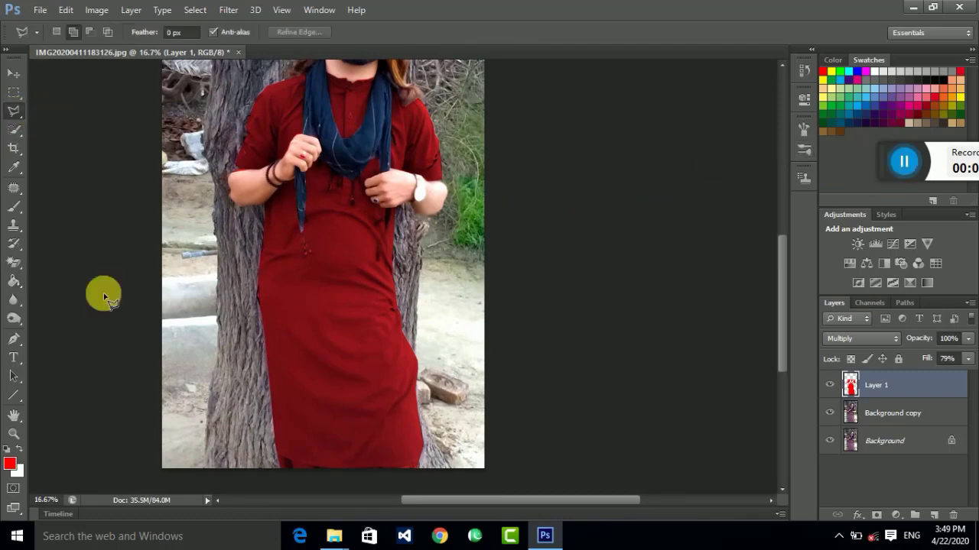
left_click(93, 325)
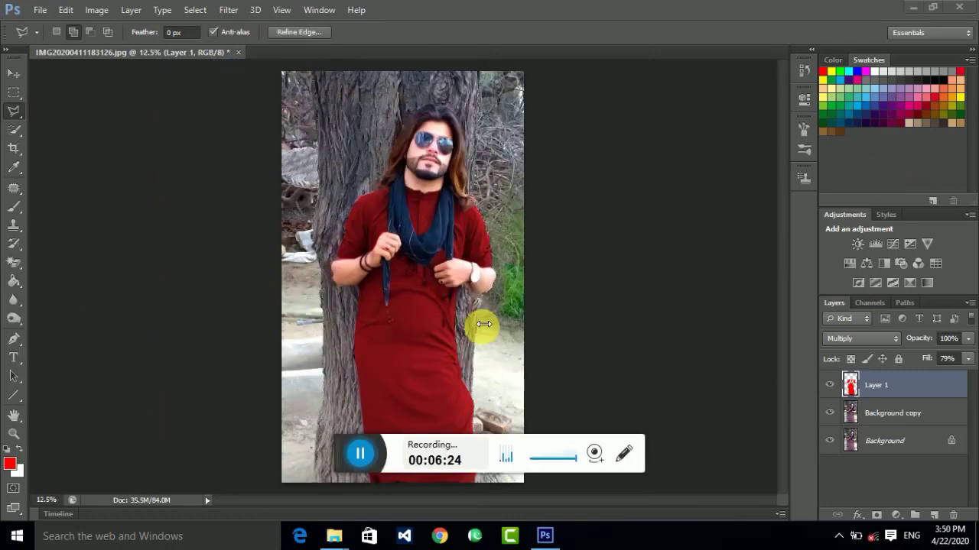
left_click_drag(342, 456, 849, 157)
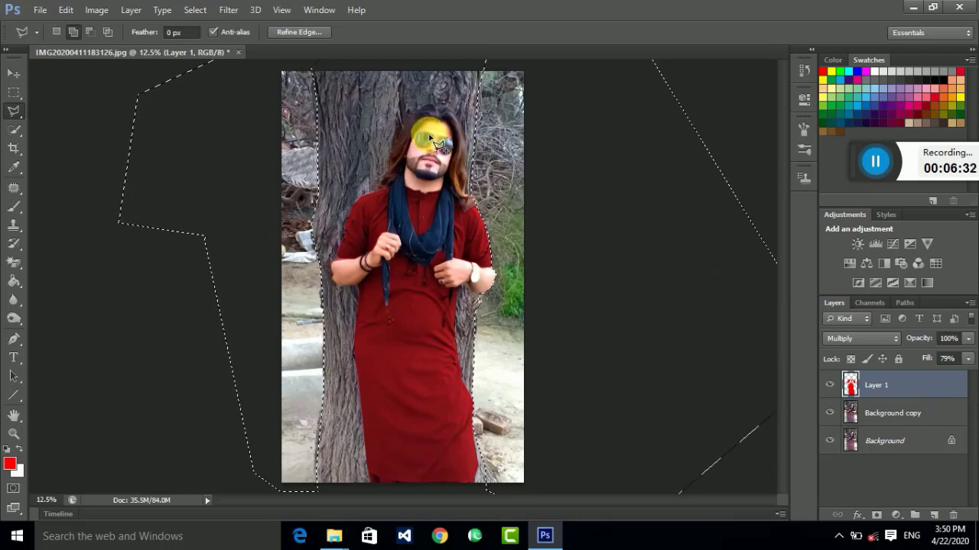
Target the original Background layer and bring up the Fill dialog for the selection
left_click(891, 413)
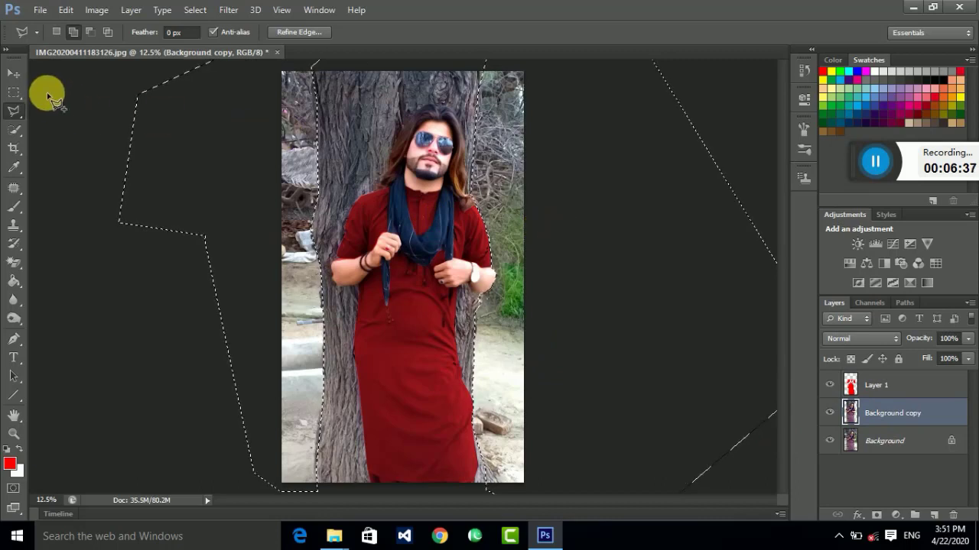
left_click(17, 77)
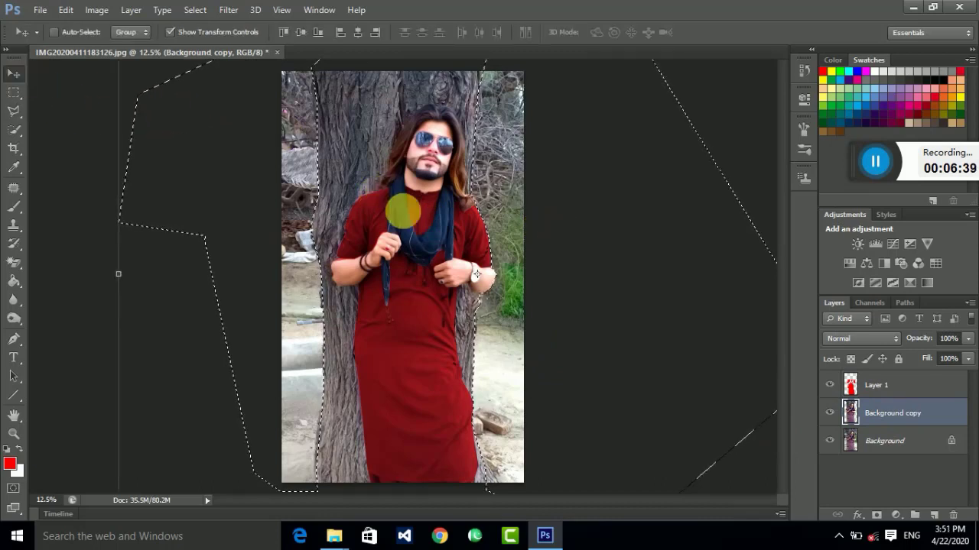
left_click(903, 447)
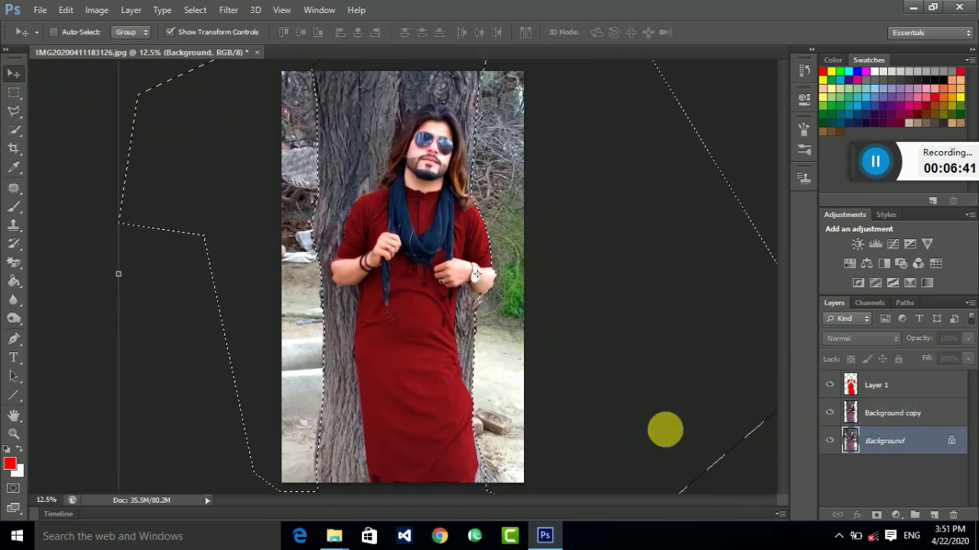
key("Delete")
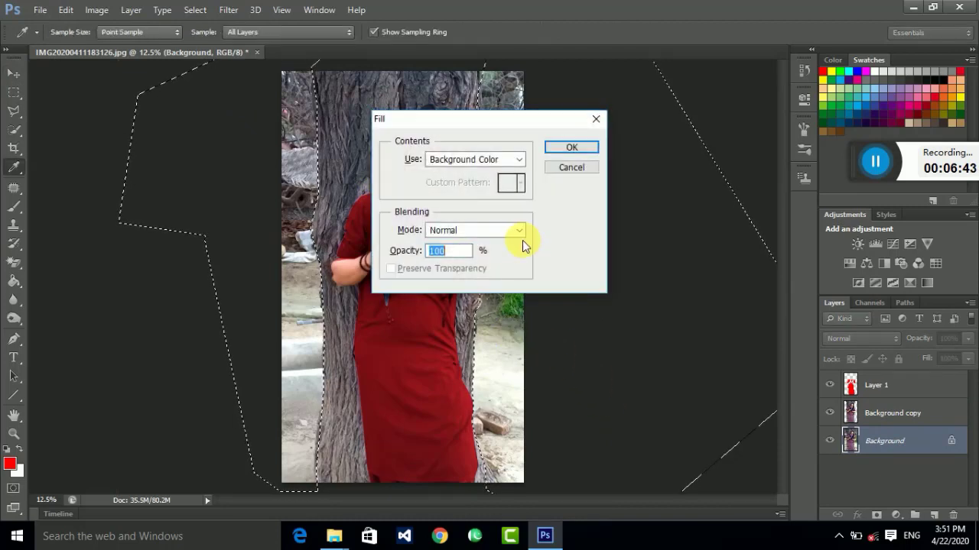
Fill the selection with the white Background Color
left_click(462, 160)
left_click(489, 184)
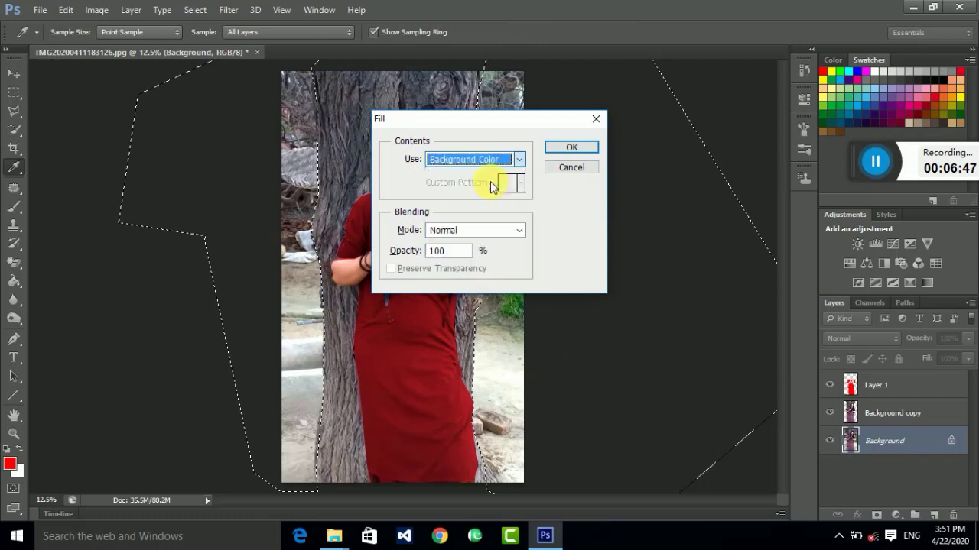
left_click(582, 146)
key("v")
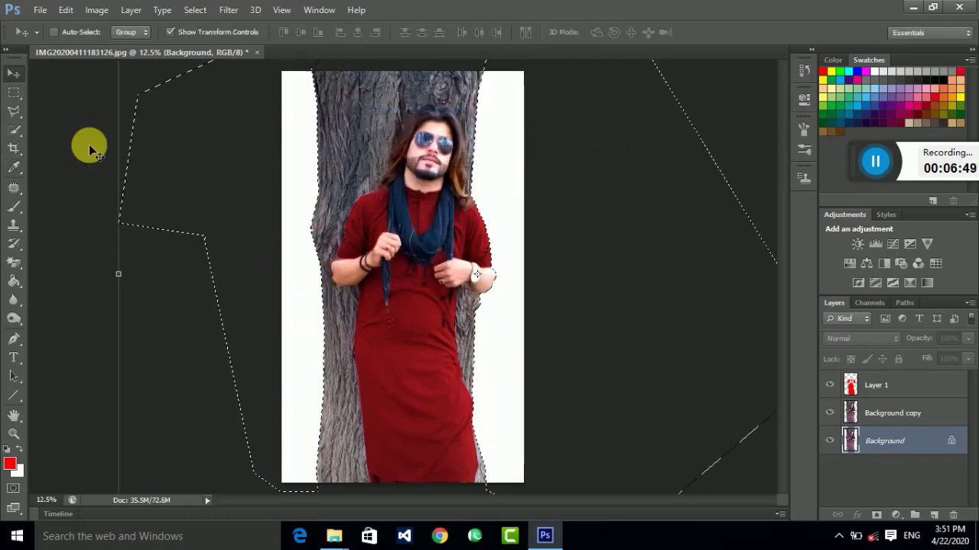
Erase the left and right white strips to transparency with the Magic Eraser
left_click(14, 261)
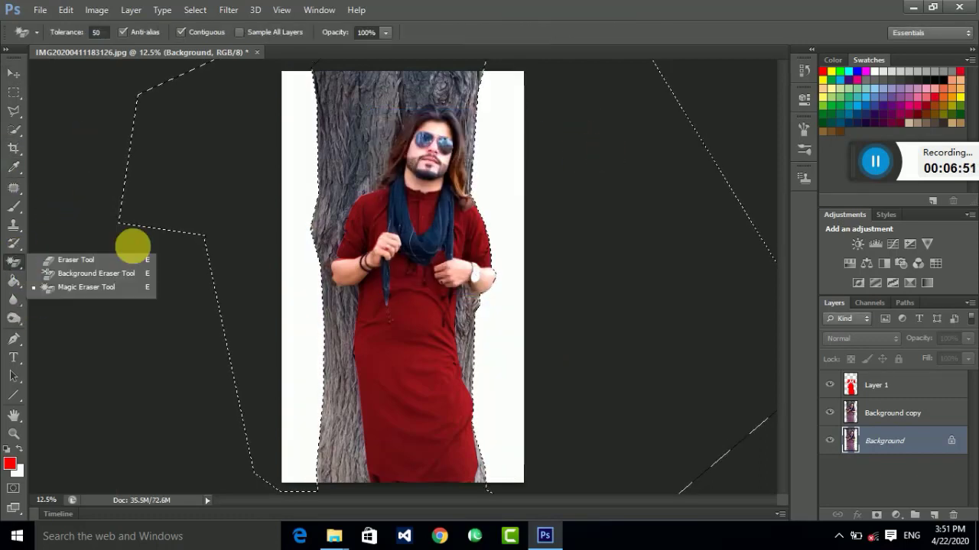
left_click(298, 200)
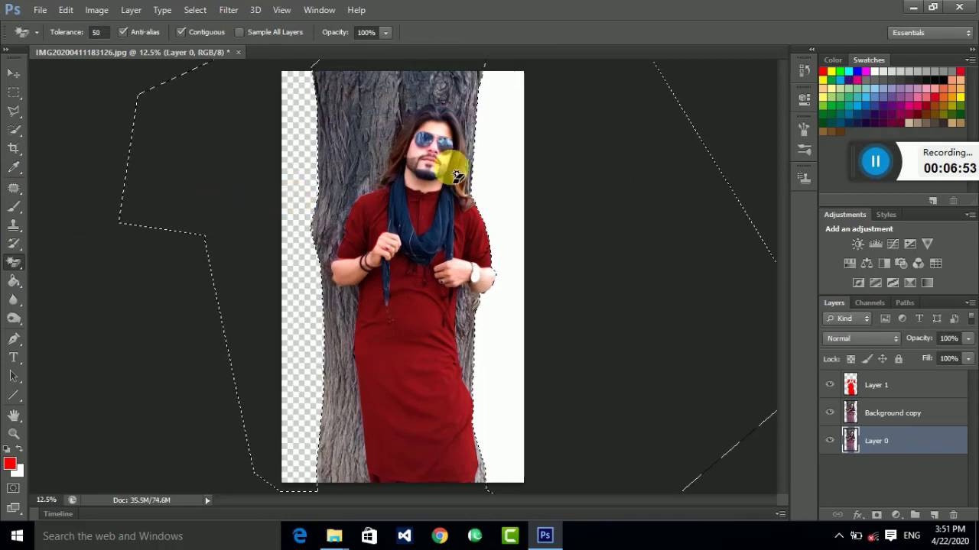
left_click(517, 162)
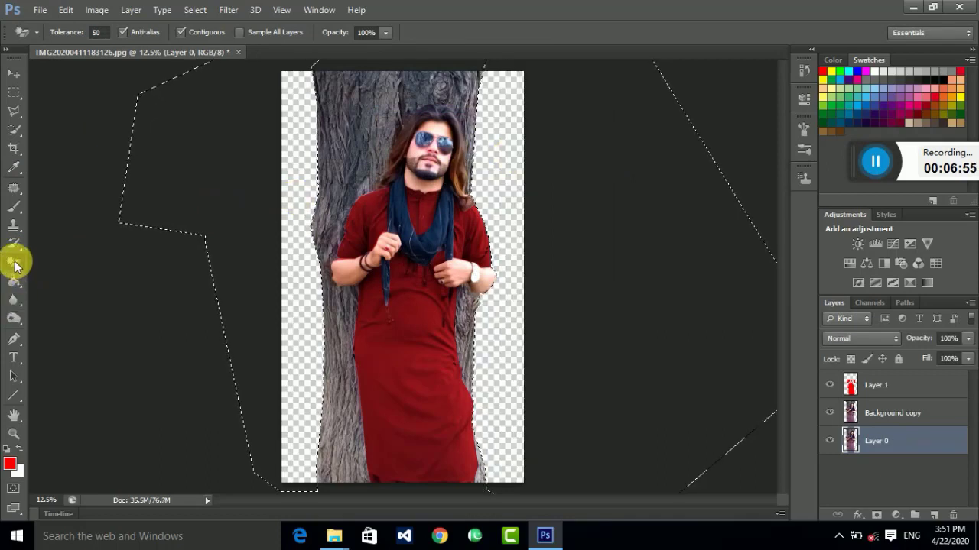
Deselect the area around the man and tree using the Rectangular Marquee
left_click(14, 73)
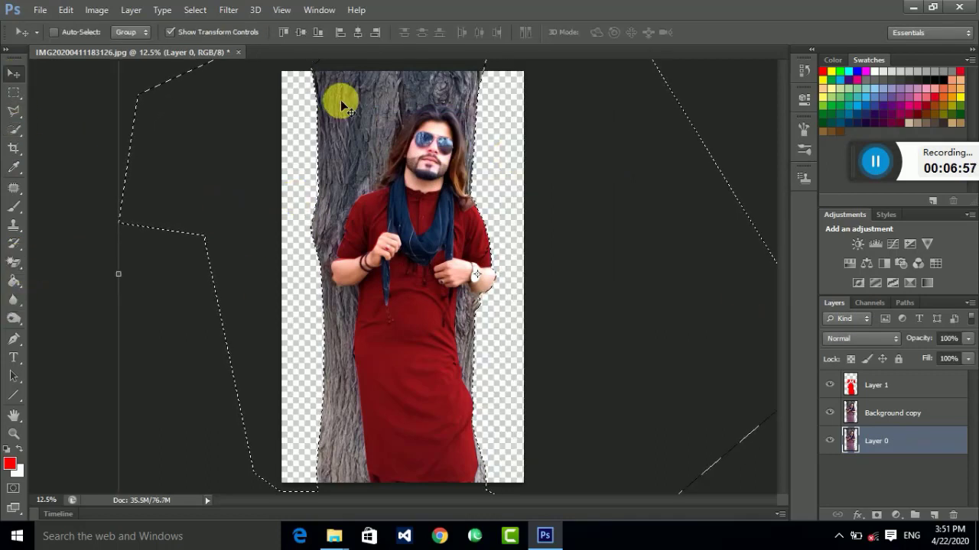
left_click_drag(14, 91, 49, 90)
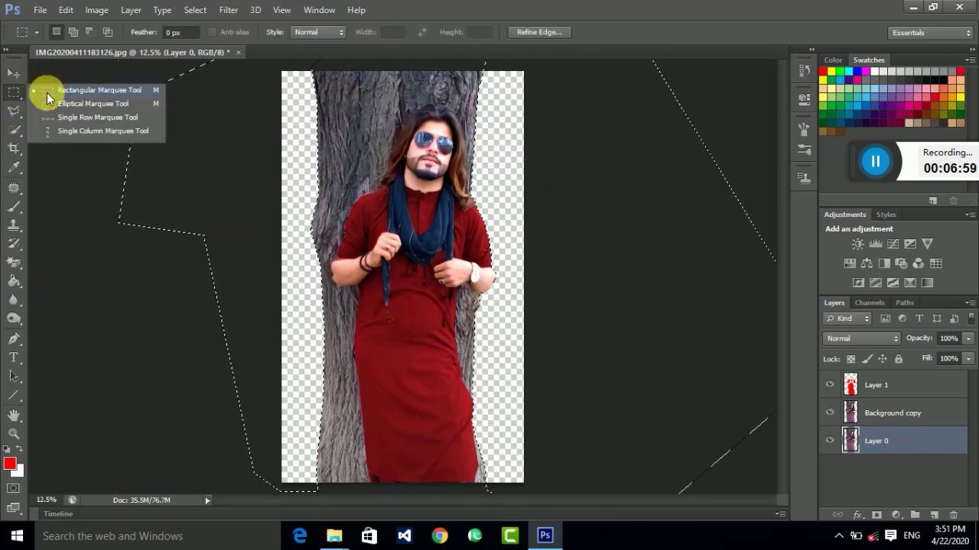
left_click(72, 114)
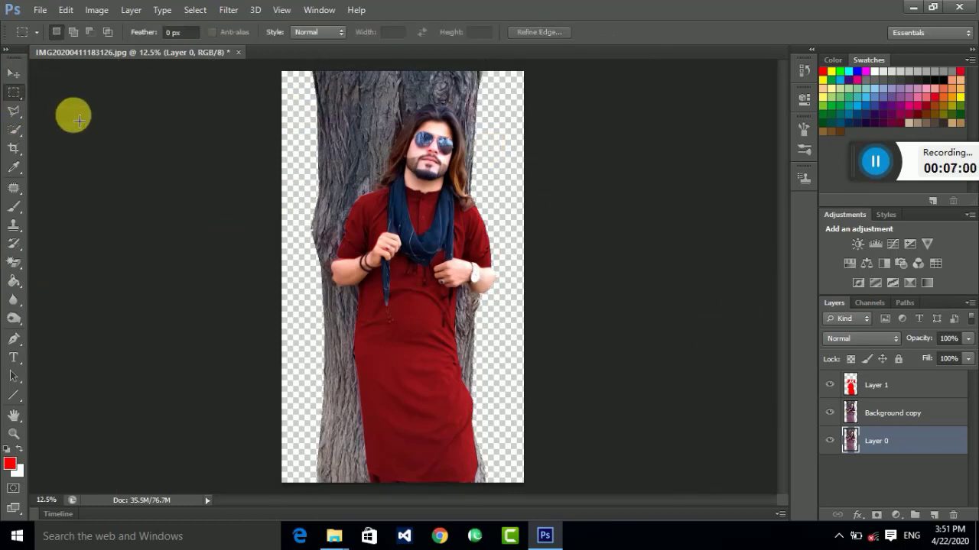
Merge Layer 1 and Background copy into a single Layer 1
left_click(905, 392)
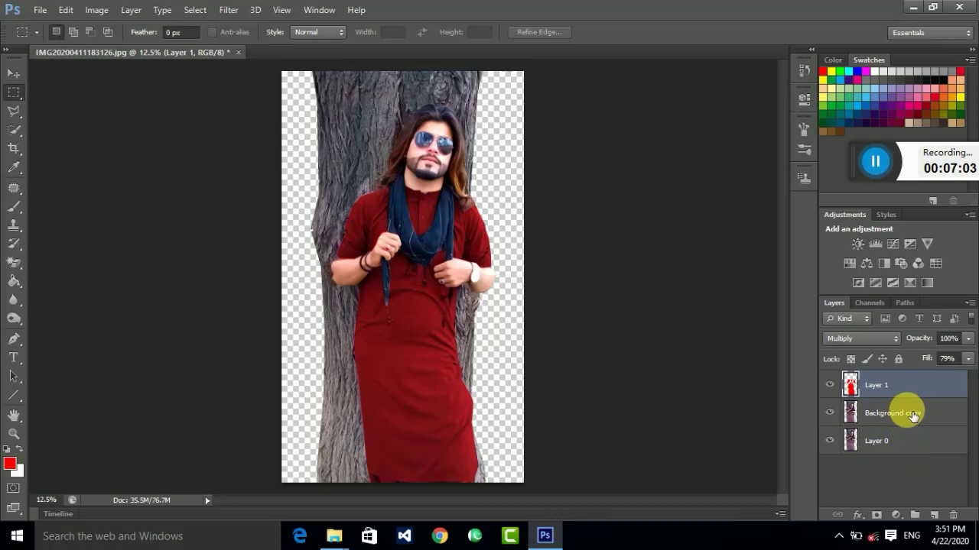
left_click(910, 413, "ctrl")
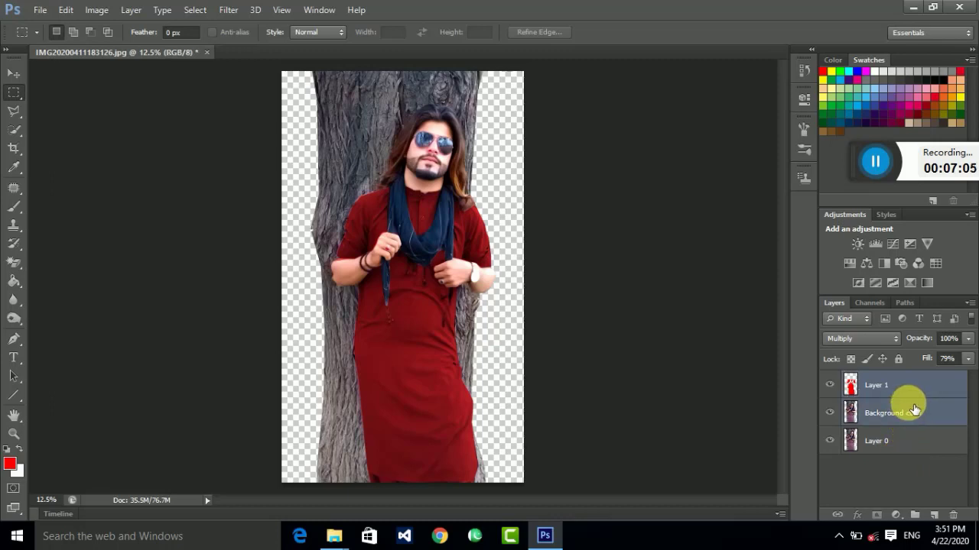
right_click(914, 411)
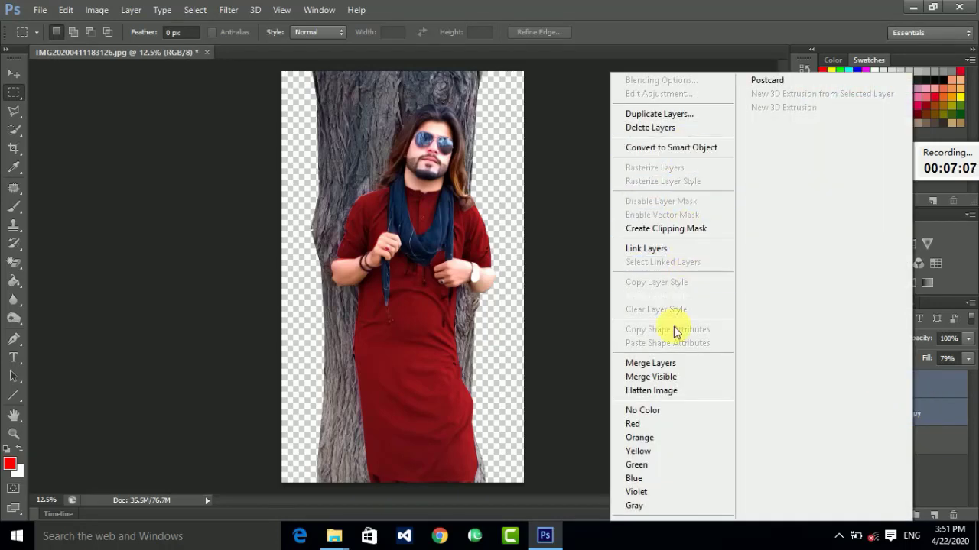
left_click(650, 363)
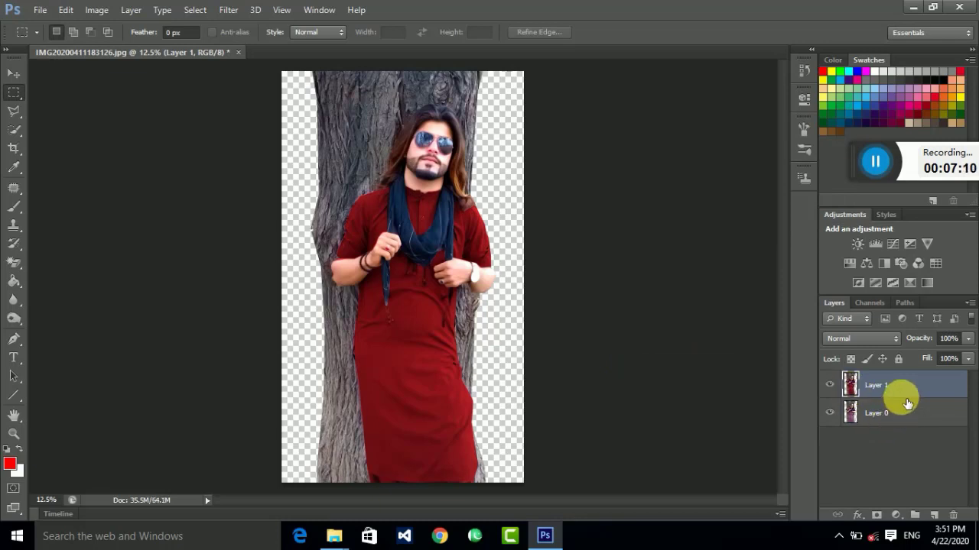
left_click(898, 516)
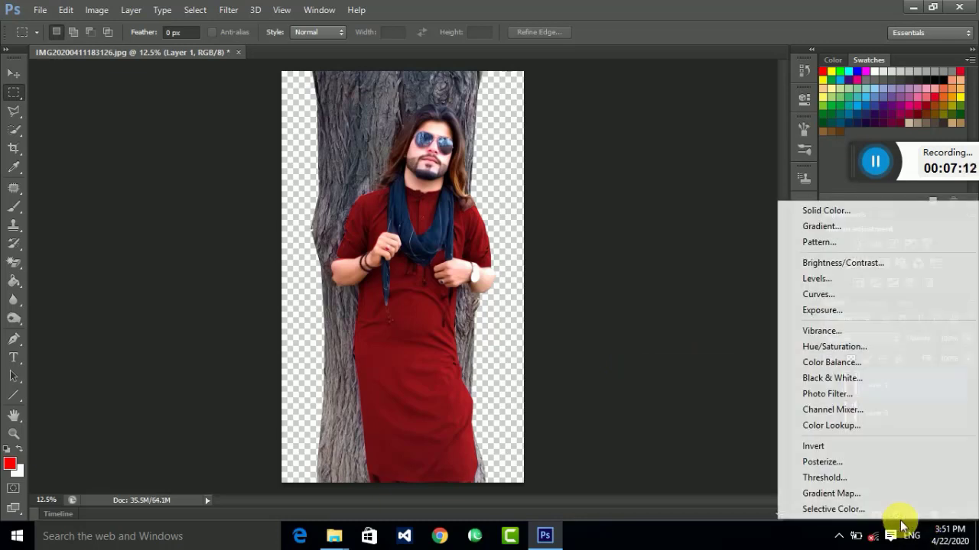
Add a Selective Color adjustment that raises Black in the Reds
left_click(875, 509)
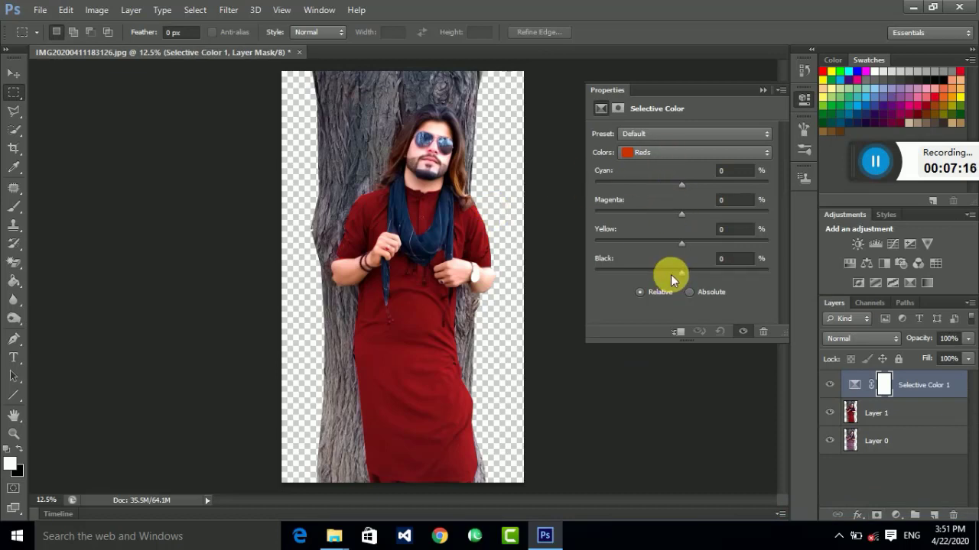
left_click(670, 275)
left_click_drag(680, 273, 688, 273)
left_click(761, 91)
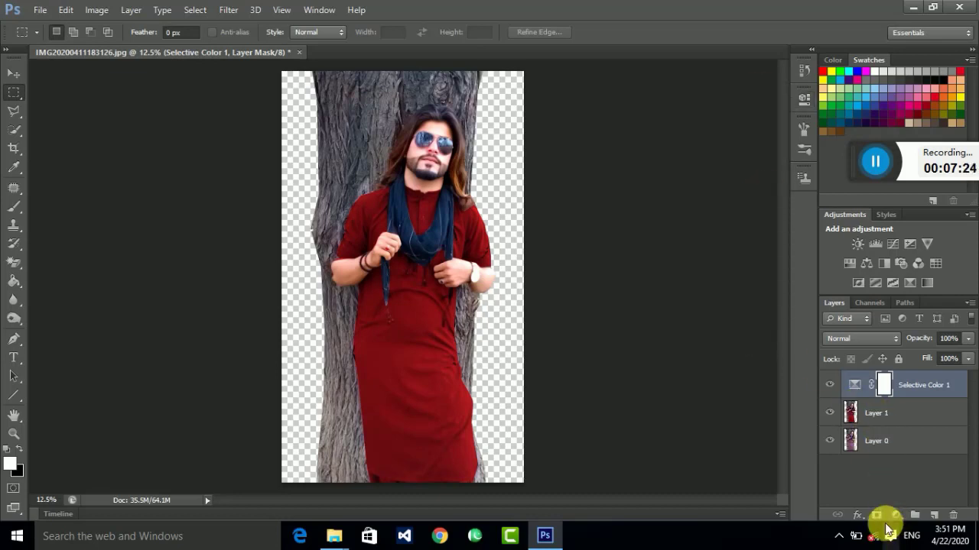
Add a second Selective Color adjustment adding +27 black to the Blacks
left_click(896, 515)
left_click(881, 502)
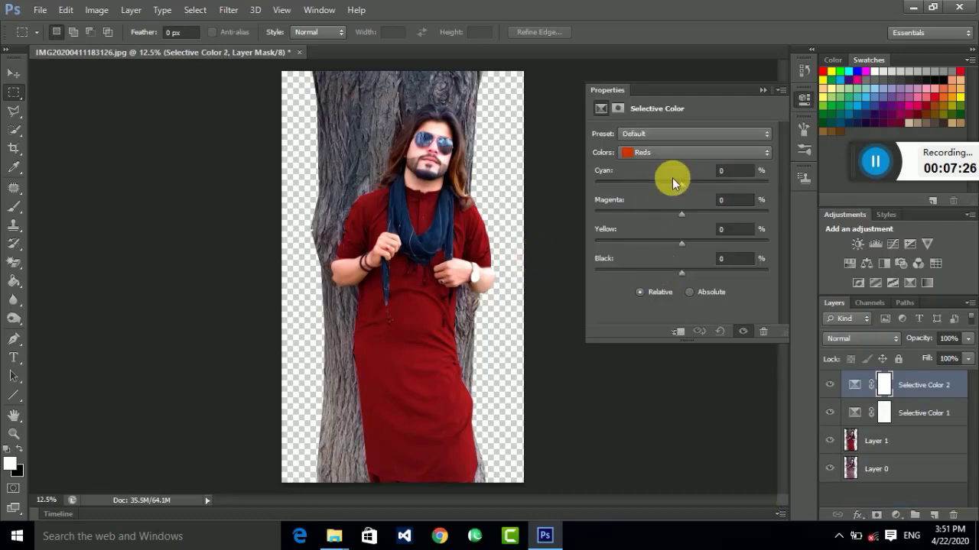
left_click(685, 157)
left_click(680, 257)
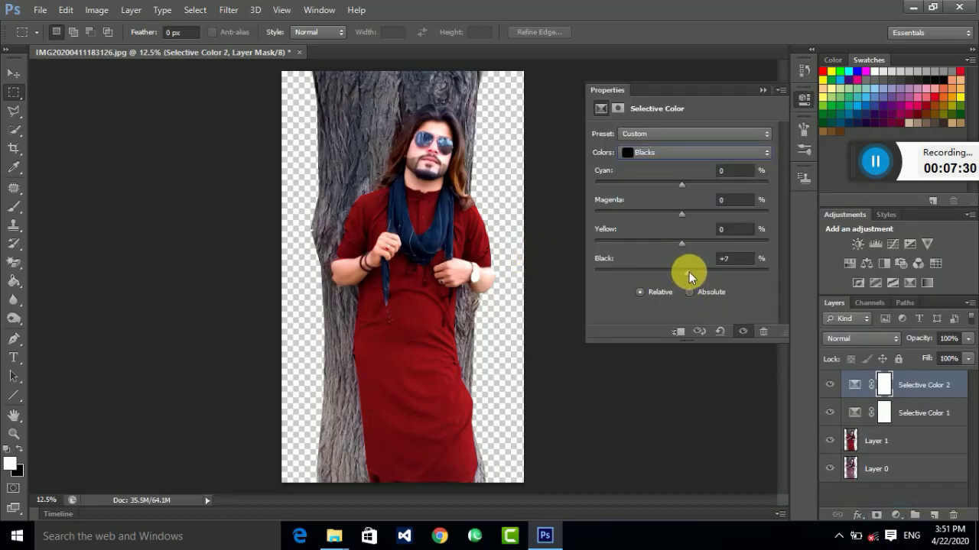
left_click_drag(689, 278, 706, 278)
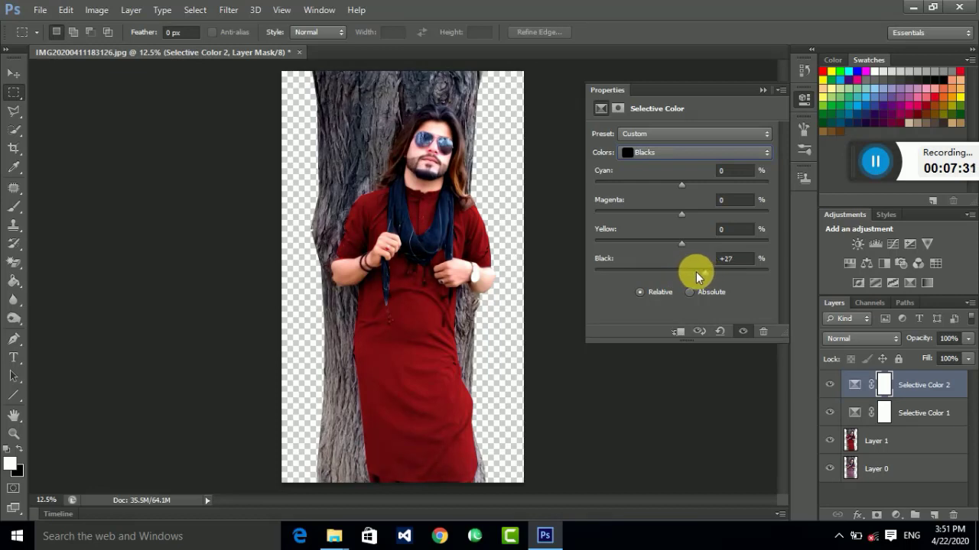
left_click(762, 90)
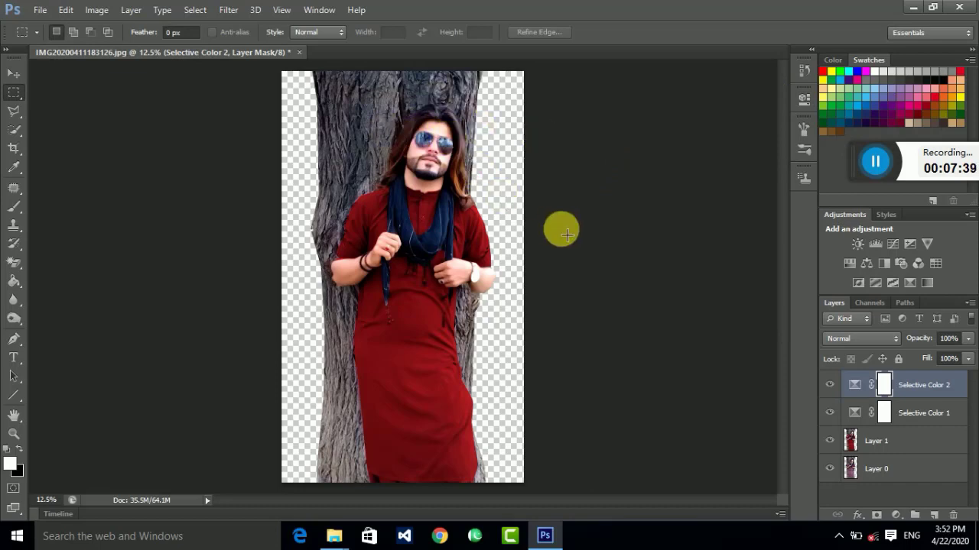
Merge both Selective Color adjustments into Layer 1
left_click(927, 419)
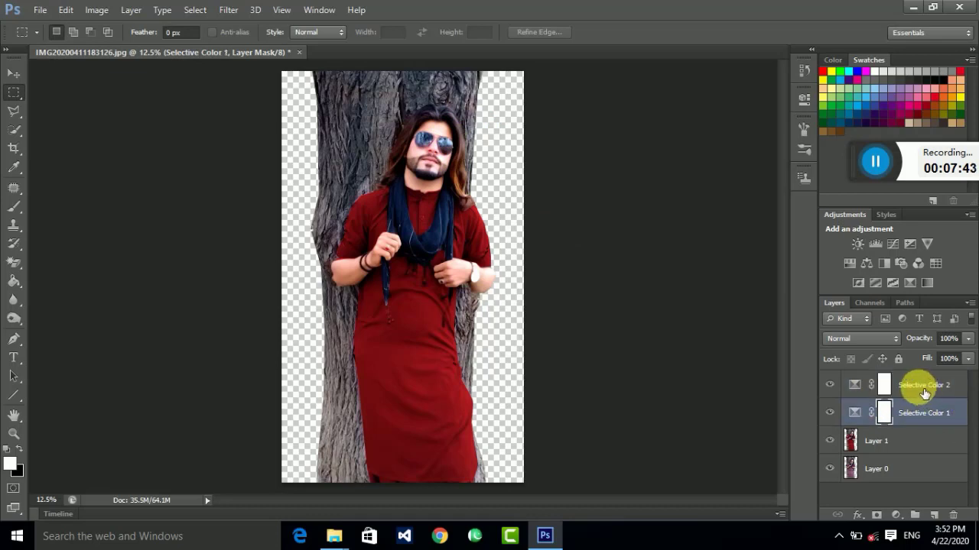
left_click(923, 392, "ctrl")
left_click(912, 445, "ctrl")
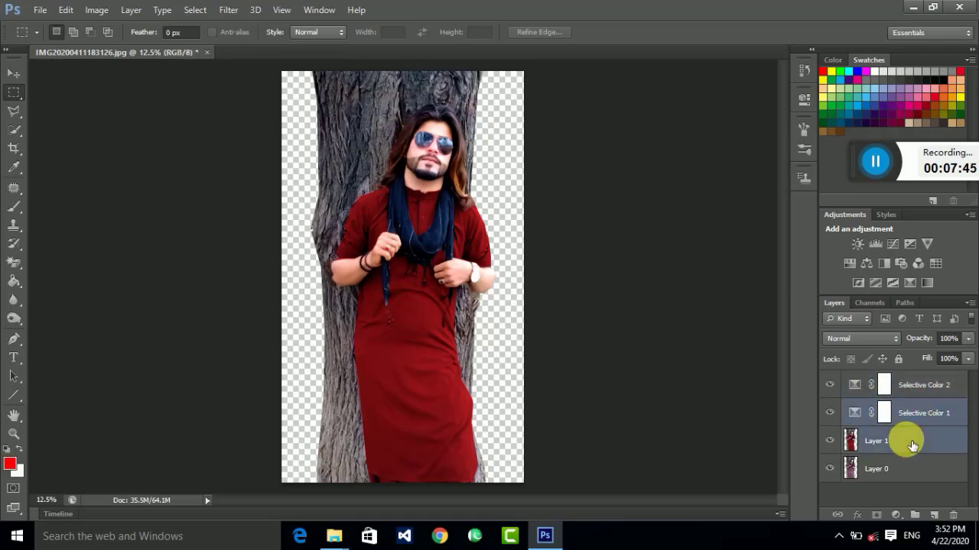
left_click(920, 399)
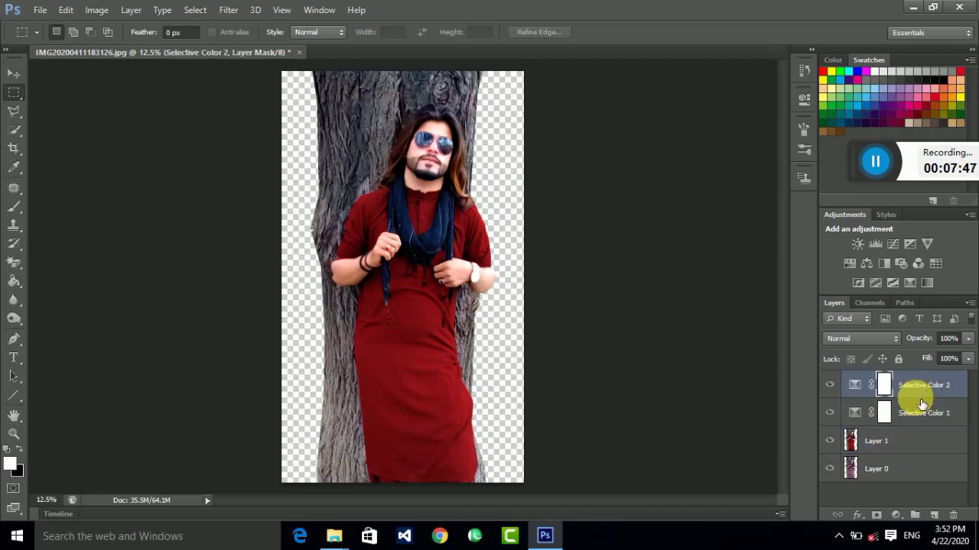
left_click(920, 399, "ctrl")
left_click(922, 415)
left_click(922, 388)
left_click(920, 413, "ctrl")
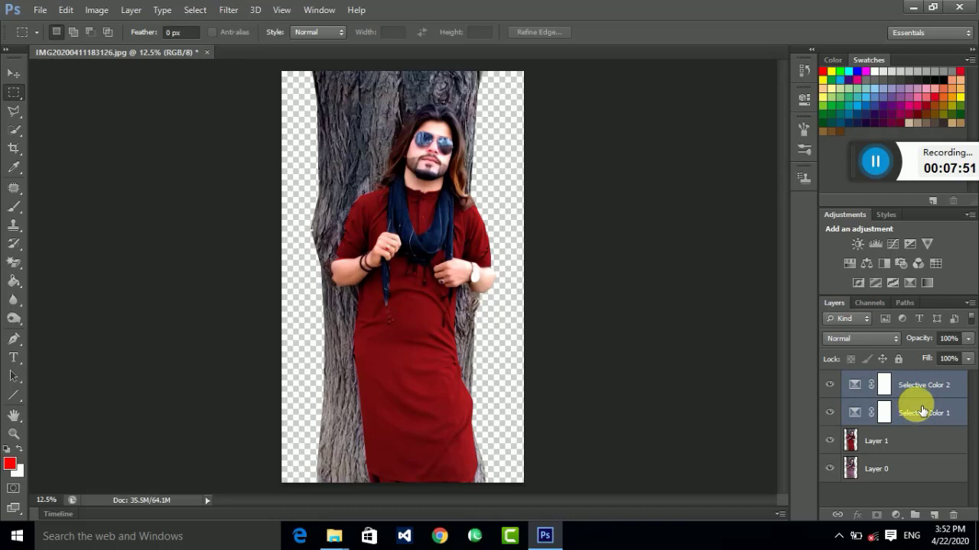
left_click(916, 445, "ctrl")
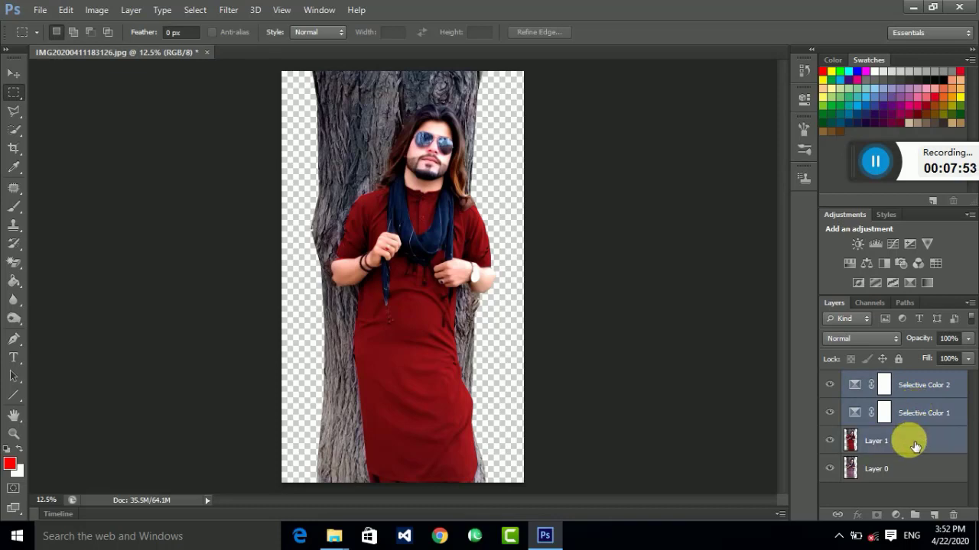
right_click(915, 446)
left_click(706, 365)
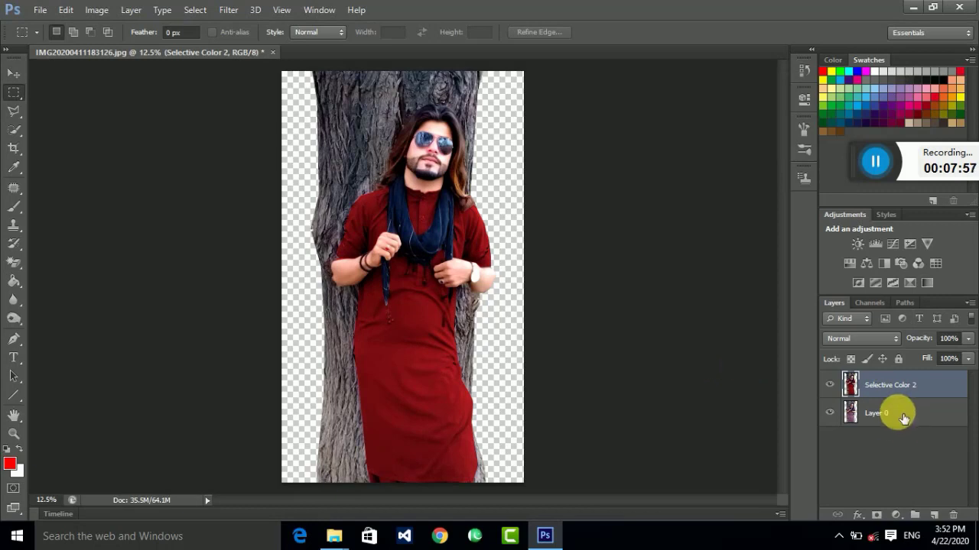
Merge Selective Color 2 with Layer 0 into one single layer
left_click(903, 418)
left_click(899, 390, "ctrl")
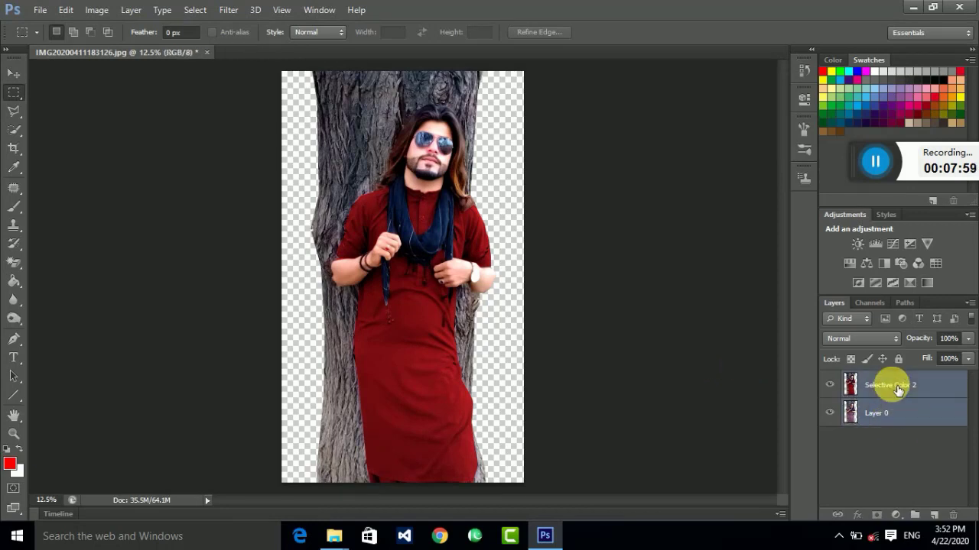
right_click(899, 390)
left_click(646, 367)
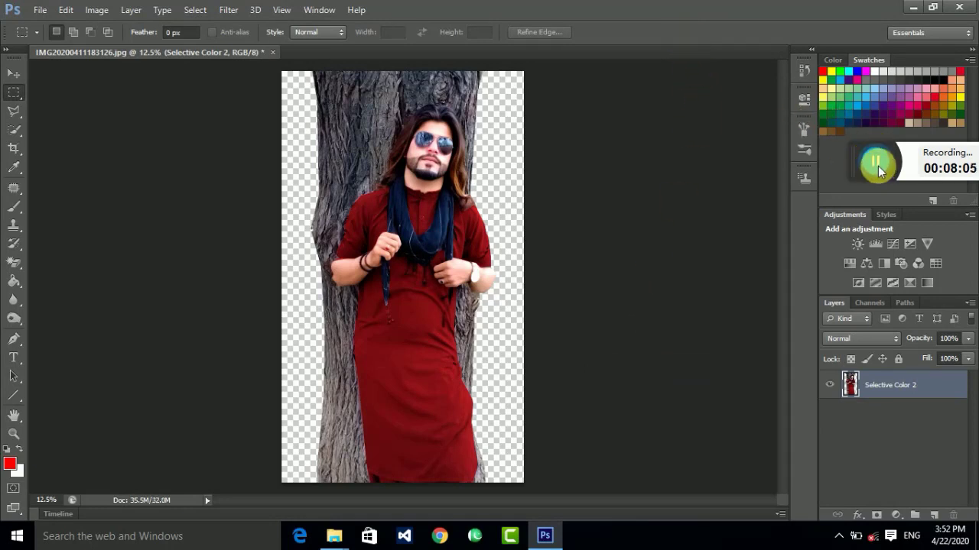
mouse_move(877, 172)
left_mouse_down()
mouse_move(360, 455)
mouse_move(873, 163)
left_mouse_up()
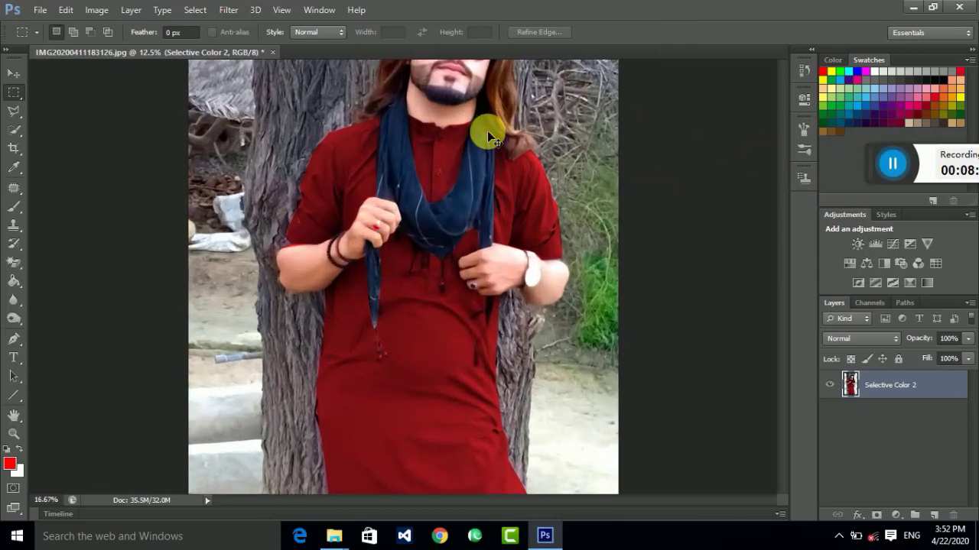
Zoom in on the man's face and attempt a rough selection of the left lens
scroll(487, 131, "up", 3)
scroll(489, 130, "up", 5)
scroll(498, 192, "up", 3)
scroll(481, 222, "up", 1)
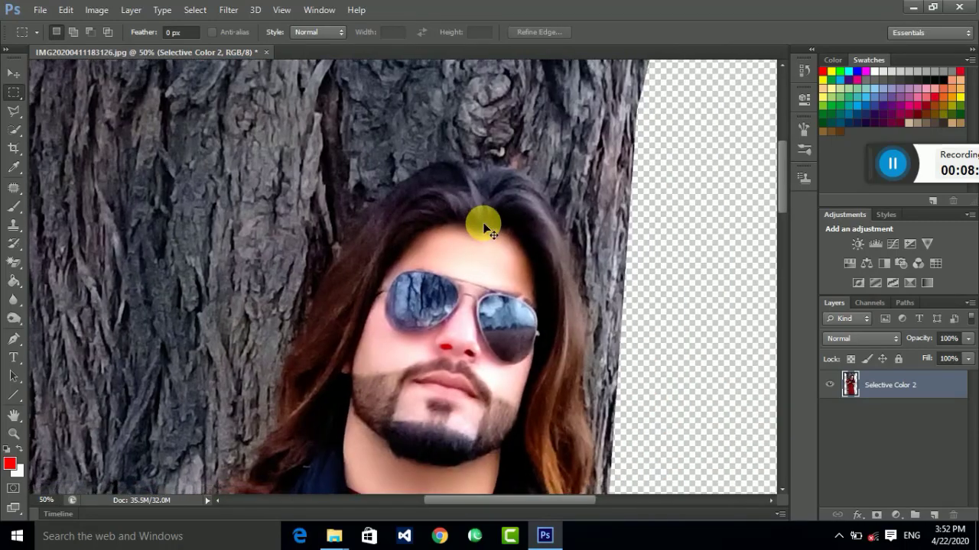
scroll(485, 221, "up", 1)
scroll(677, 408, "up", 1)
left_click_drag(678, 408, 556, 296)
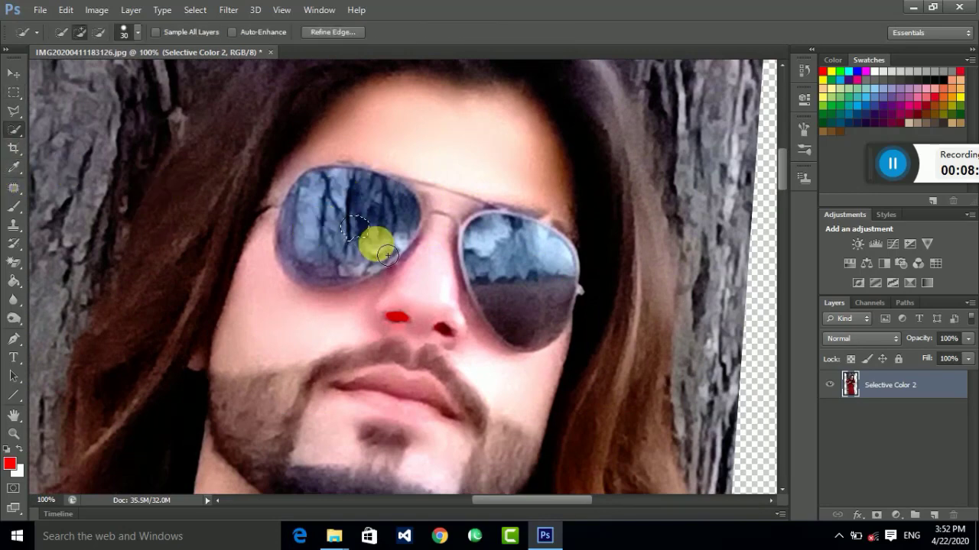
left_click(358, 227)
mouse_move(339, 246)
left_mouse_down()
mouse_move(328, 237)
mouse_move(354, 216)
mouse_move(401, 245)
left_mouse_up()
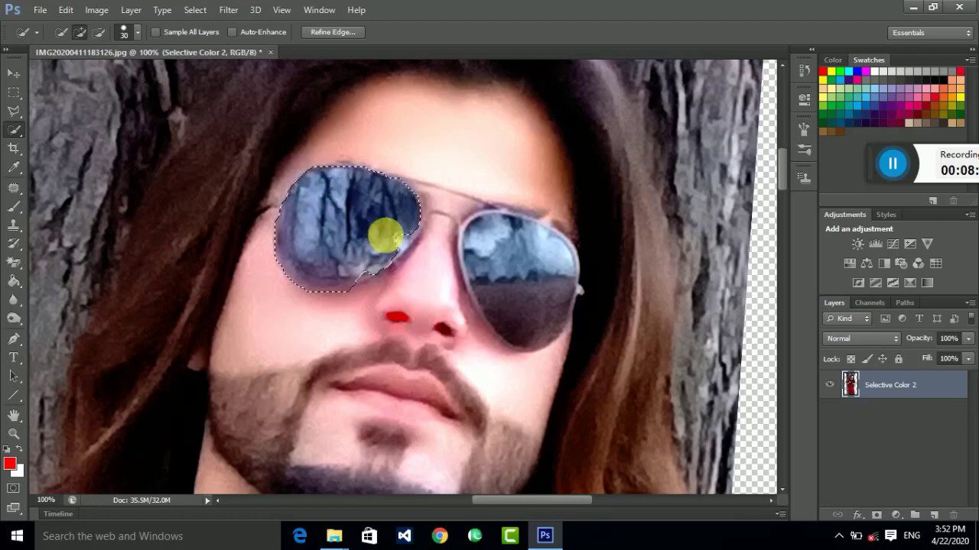
Outline both sunglass lenses with the Polygonal Lasso Tool
left_click(14, 91)
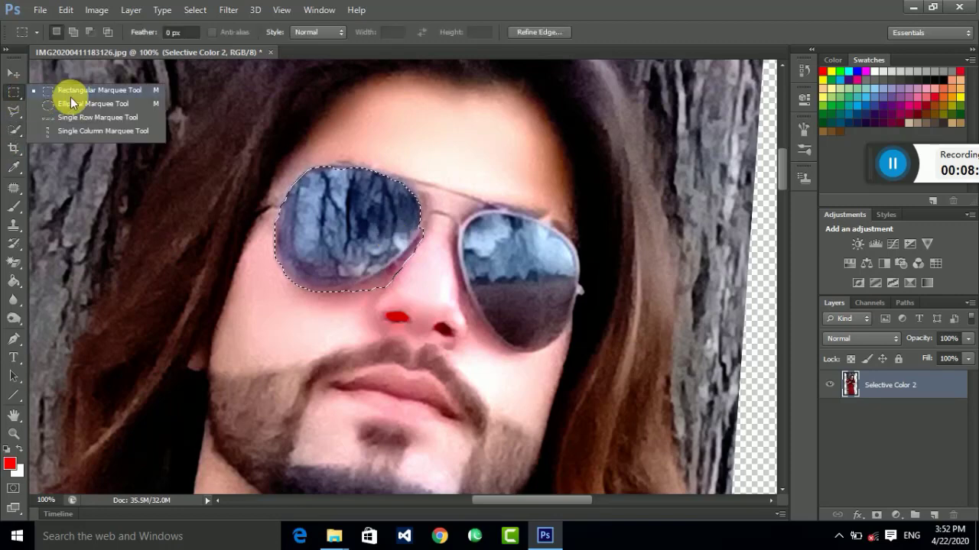
left_click(84, 92)
left_click(176, 134)
right_click(13, 111)
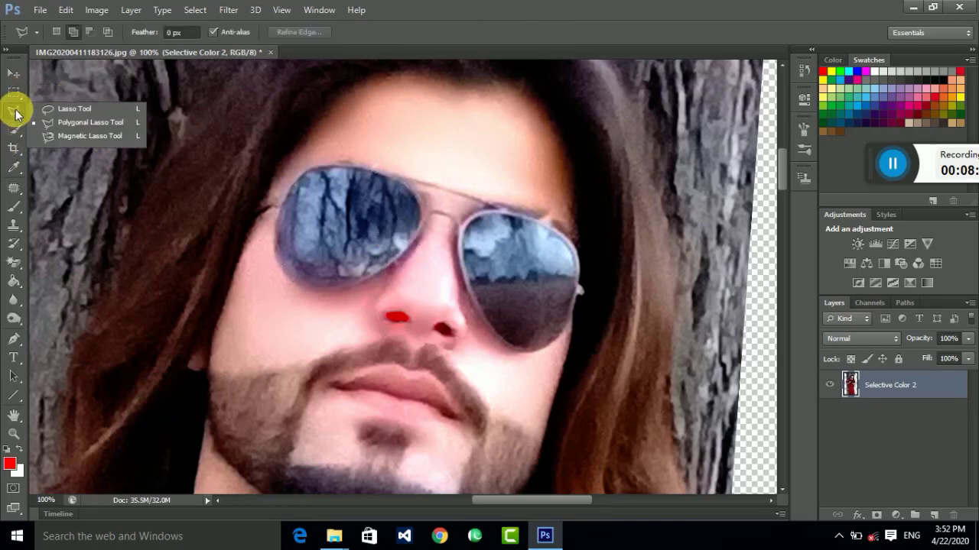
left_click(72, 118)
left_click_drag(375, 165, 172, 295)
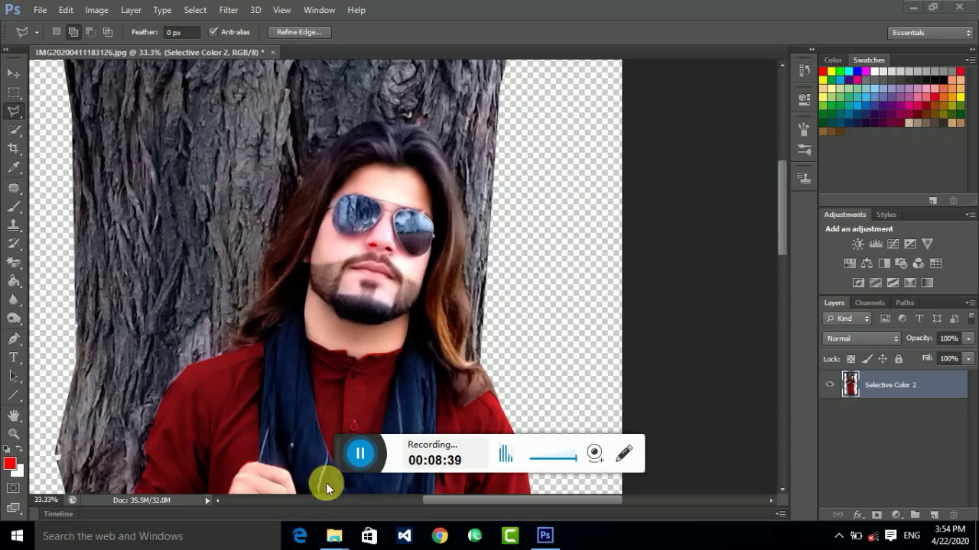
left_click_drag(334, 455, 881, 159)
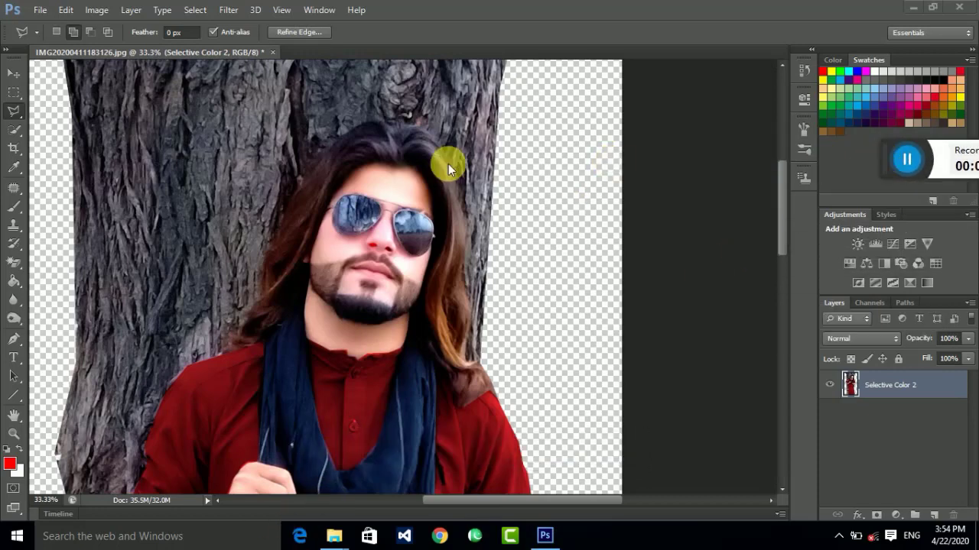
double_click(400, 222)
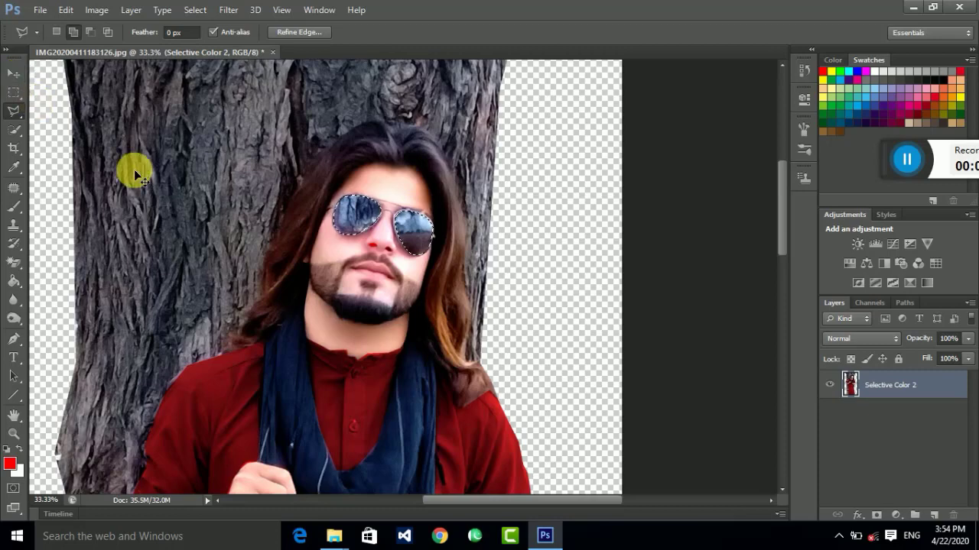
Add a new layer and fill both lenses with red using the Paint Bucket
key("ctrl+j")
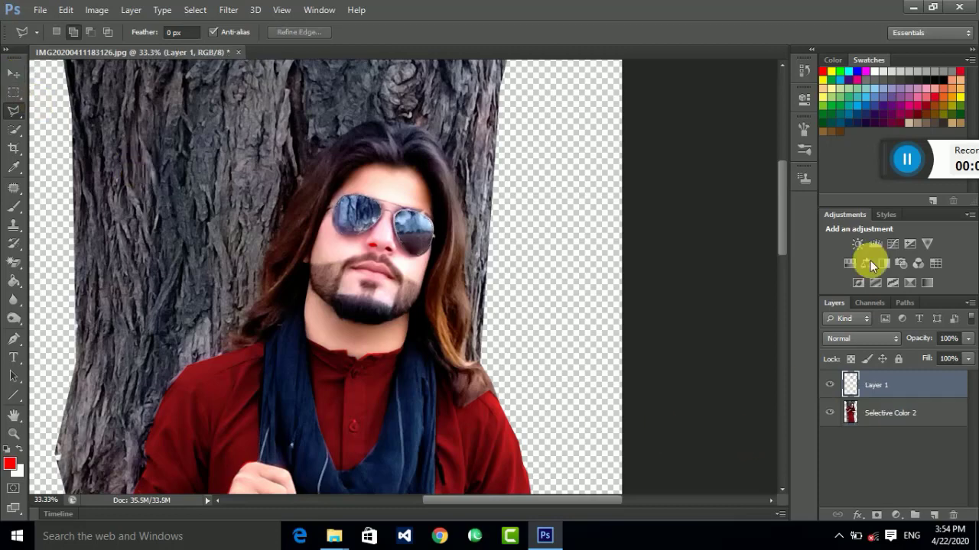
left_click(887, 172)
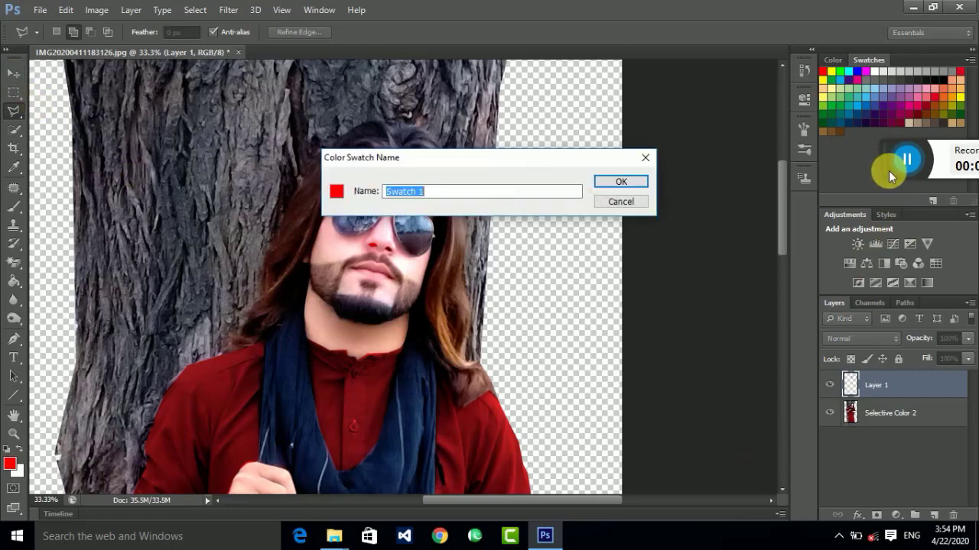
left_click(622, 201)
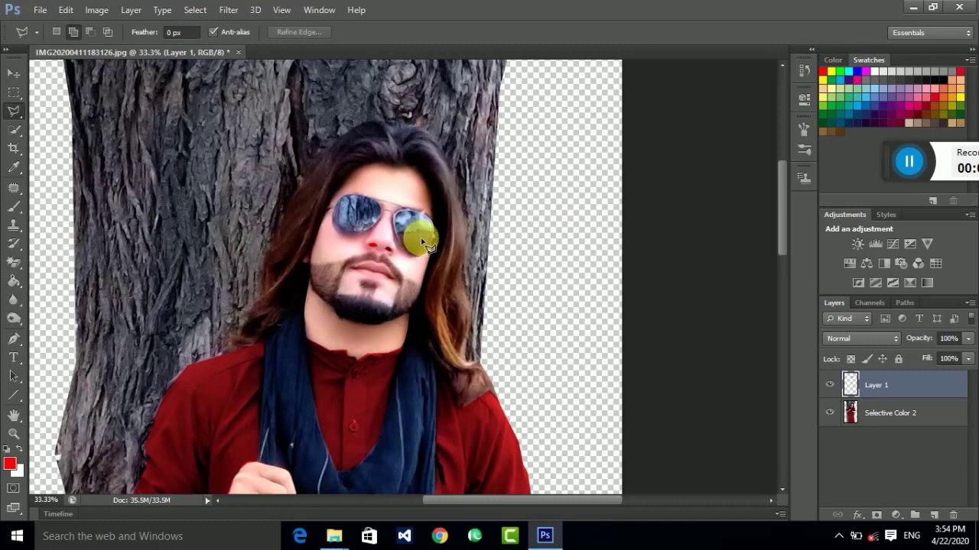
left_click(12, 315)
left_click(14, 264)
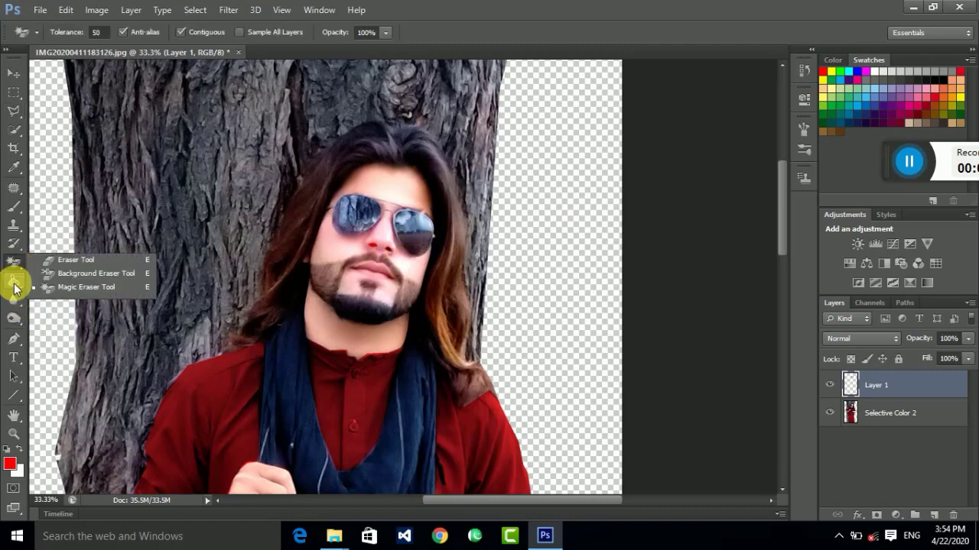
left_click_drag(14, 283, 69, 293)
left_click(379, 214)
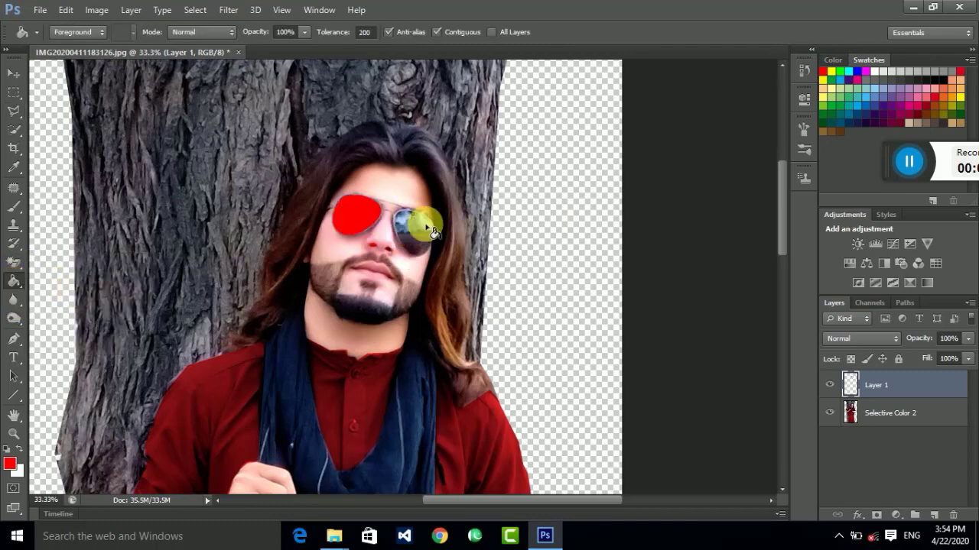
left_click(417, 224)
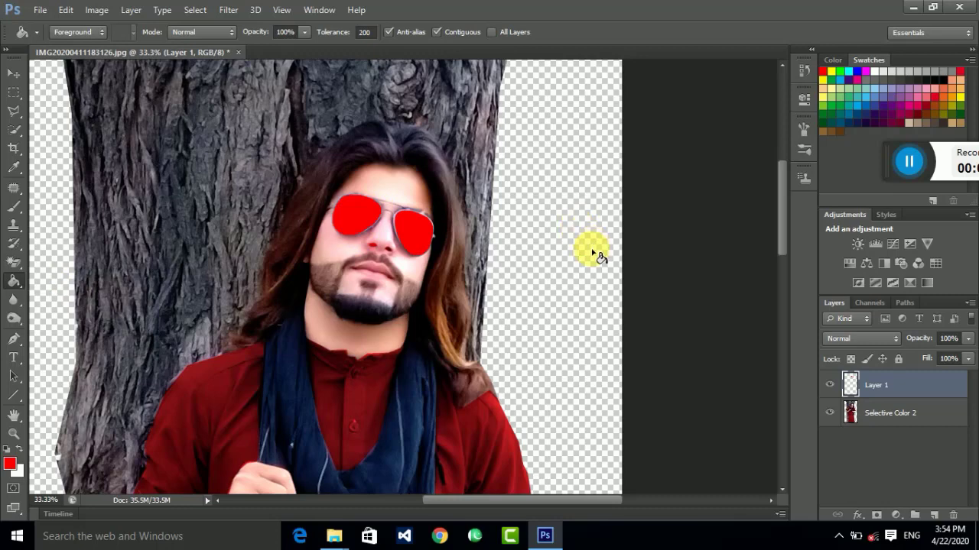
Set the lens layer to Multiply and refill both lenses with purple
left_click(872, 338)
left_click(863, 52)
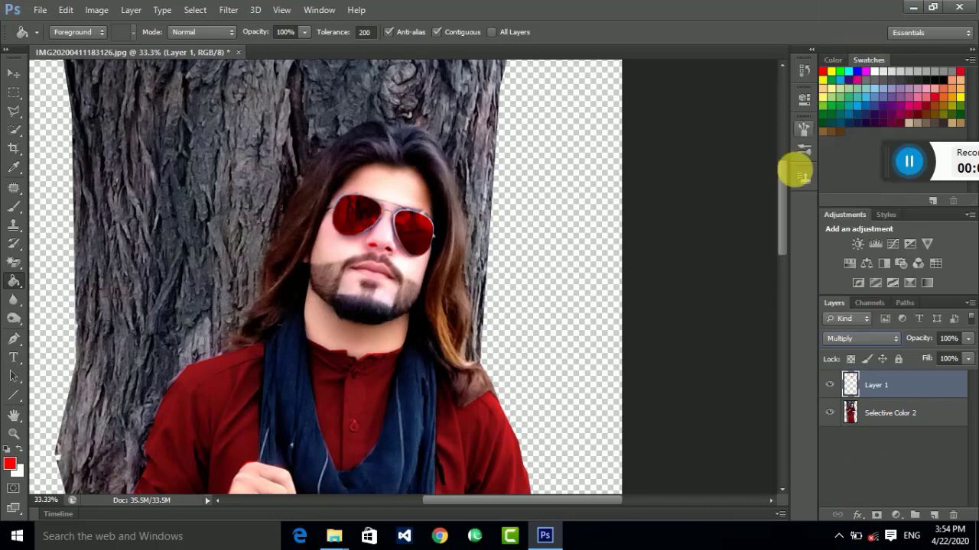
mouse_move(539, 263)
left_mouse_down()
mouse_move(470, 105)
mouse_move(415, 219)
left_mouse_up()
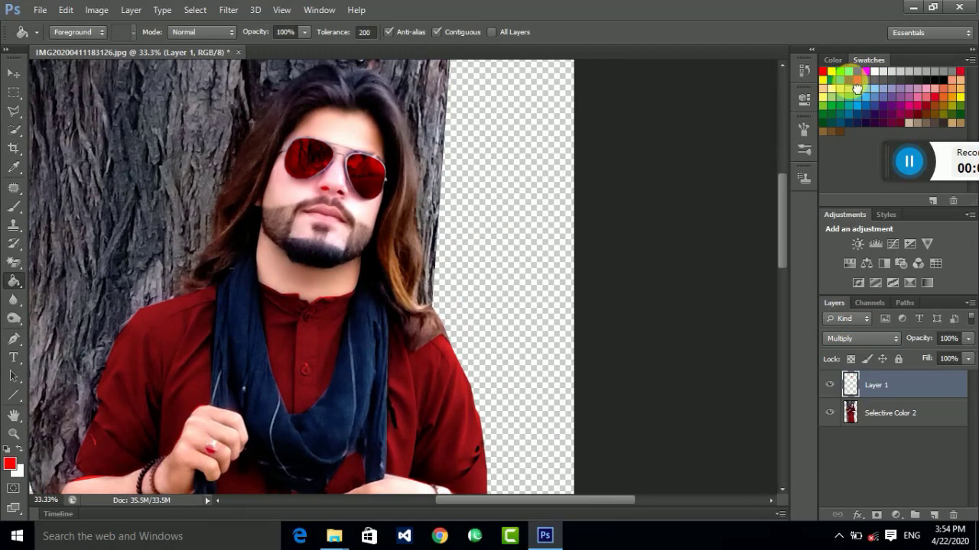
left_click(857, 88)
left_click(375, 175)
left_click(295, 164)
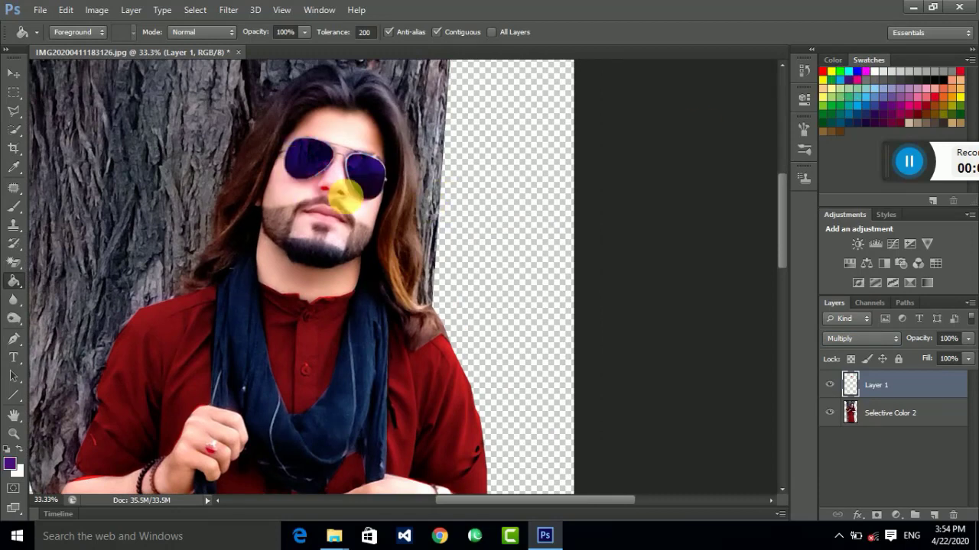
Try Screen, Soft Light and Pin Light, then settle on Multiply at 70% opacity
left_click(857, 341)
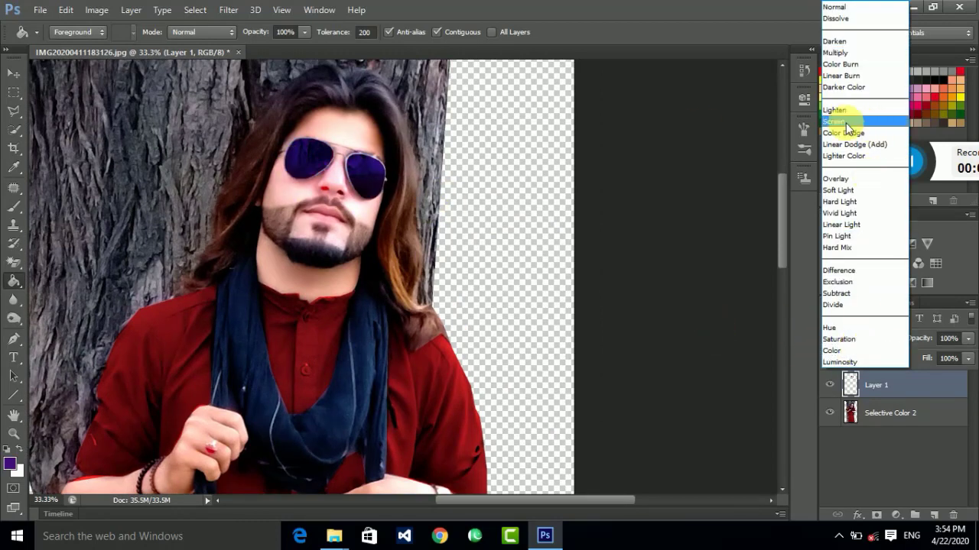
left_click(847, 123)
left_click(882, 340)
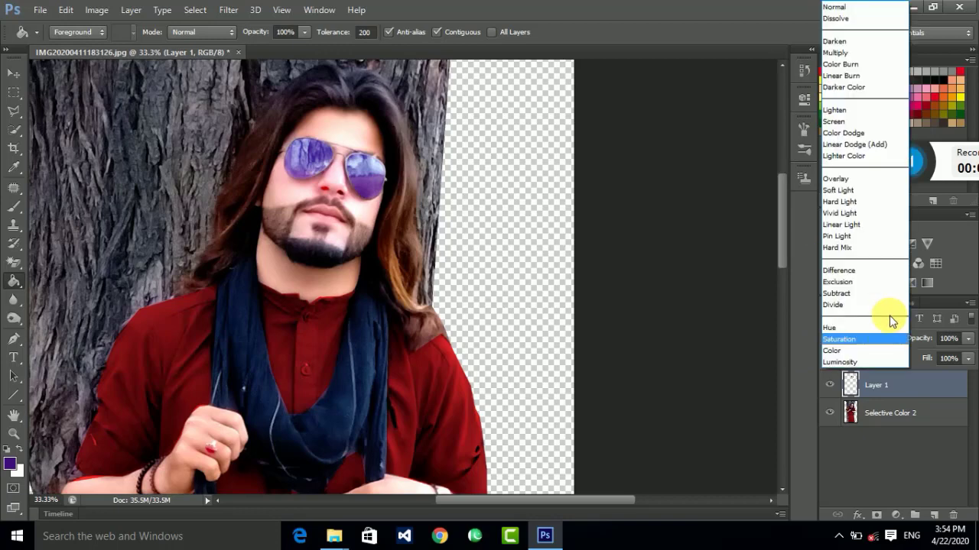
left_click(835, 189)
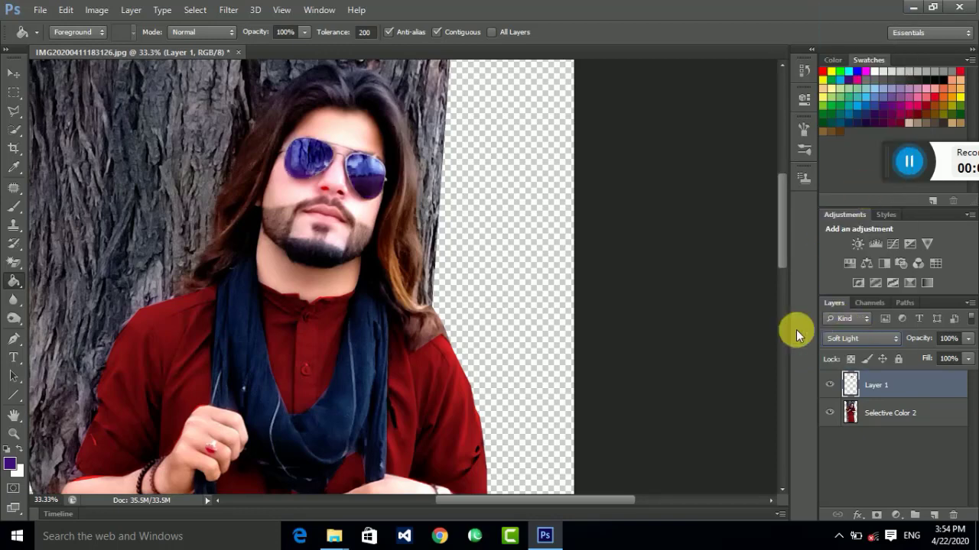
left_click(865, 341)
left_click(865, 233)
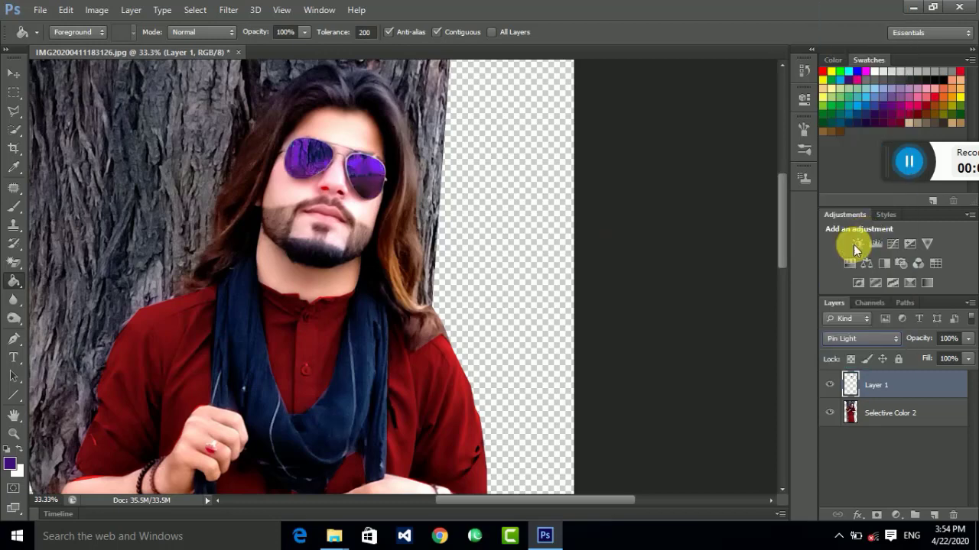
left_click(871, 342)
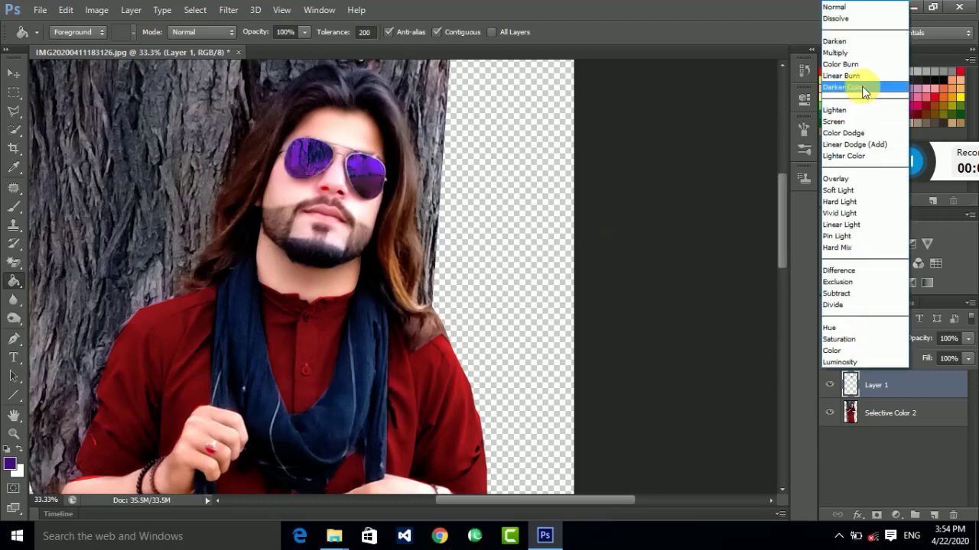
left_click(858, 55)
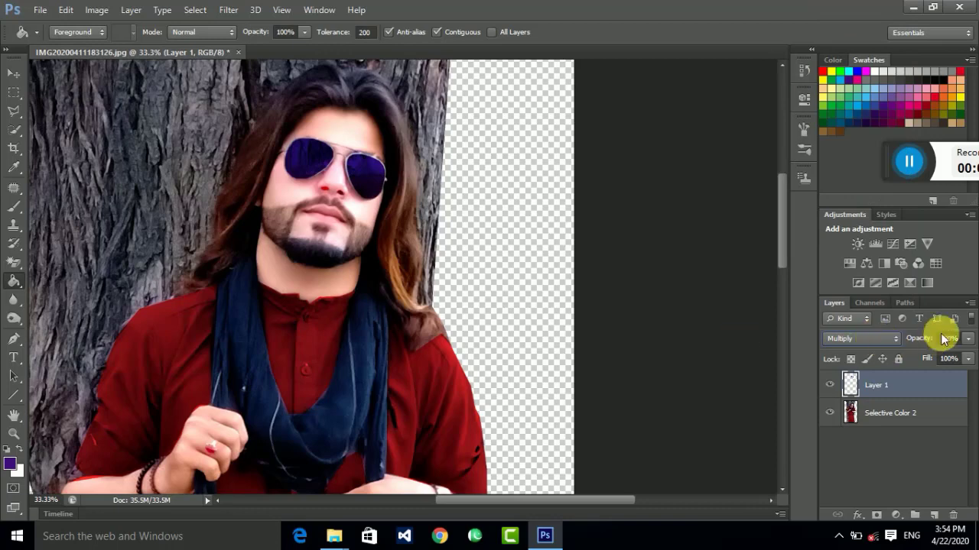
left_click(968, 339)
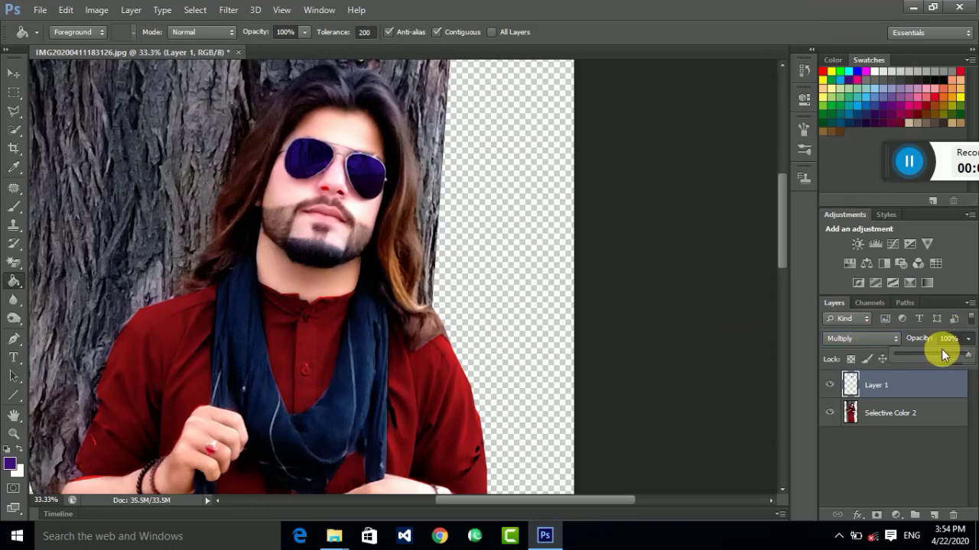
mouse_move(942, 349)
left_mouse_down()
mouse_move(932, 352)
mouse_move(945, 359)
left_mouse_up()
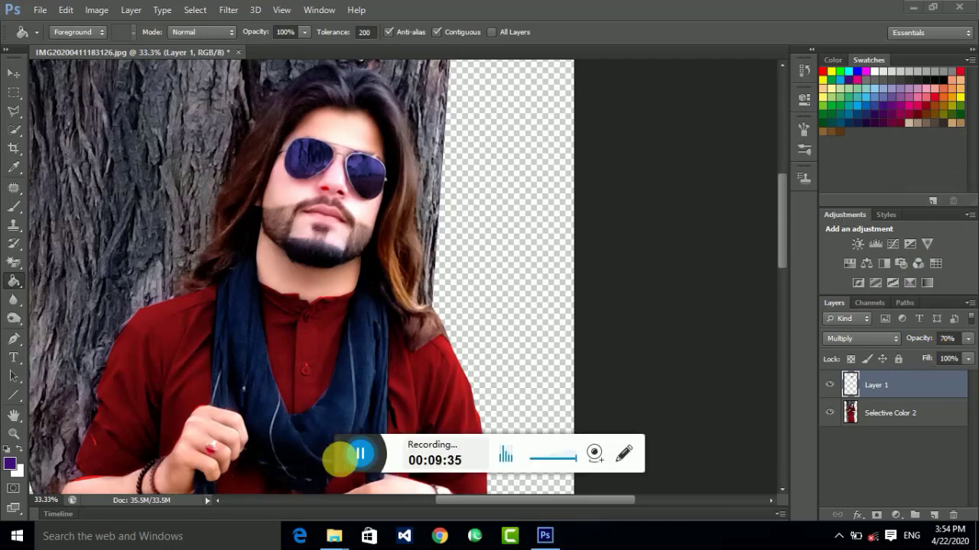
mouse_move(338, 457)
left_mouse_down()
mouse_move(393, 404)
mouse_move(913, 182)
left_mouse_up()
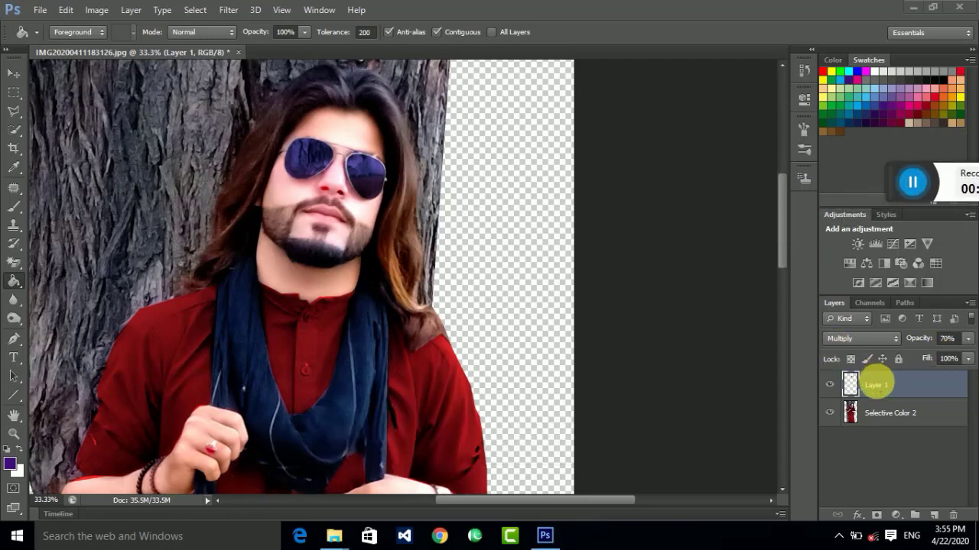
Merge the purple lens layer into the Selective Color 2 layer
left_click(886, 415, "shift")
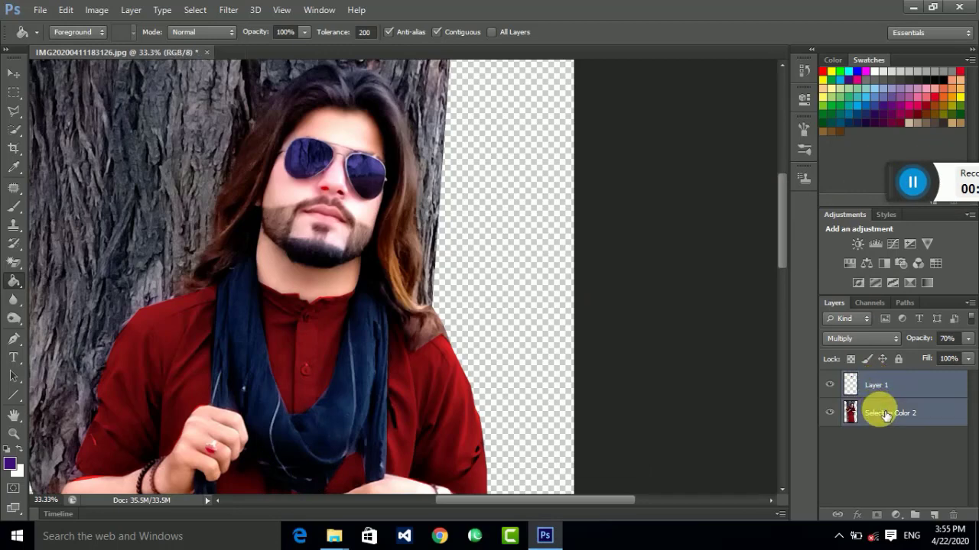
right_click(886, 415)
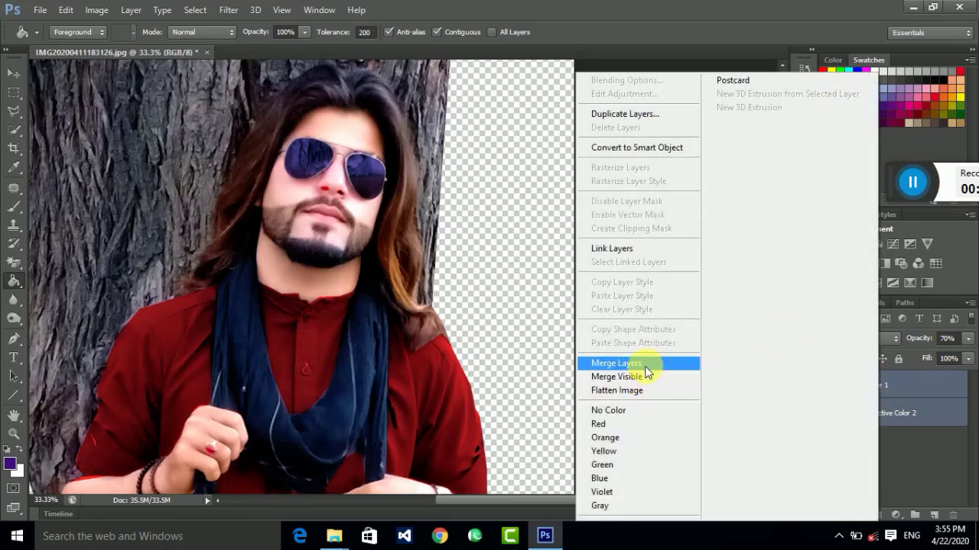
left_click(647, 366)
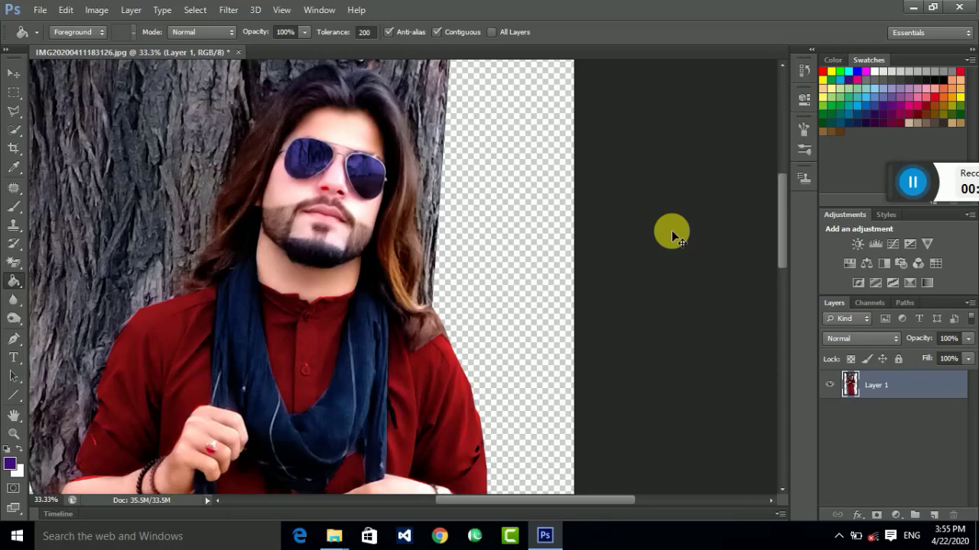
Bring the IMG_0607.JPG forest photo in as Layer 2 beneath the man's layer
key("ctrl+minus")
key("ctrl+minus")
key("ctrl+minus")
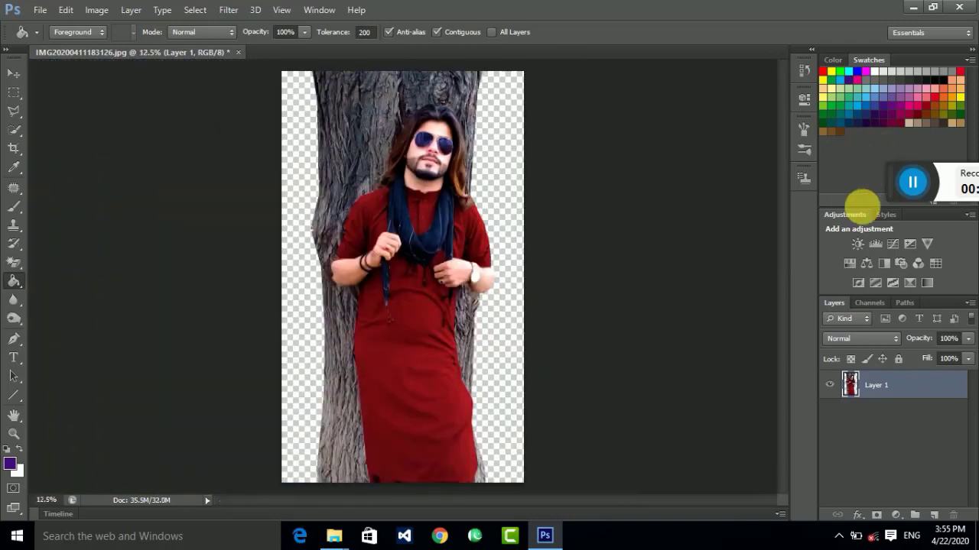
left_click_drag(889, 182, 883, 170)
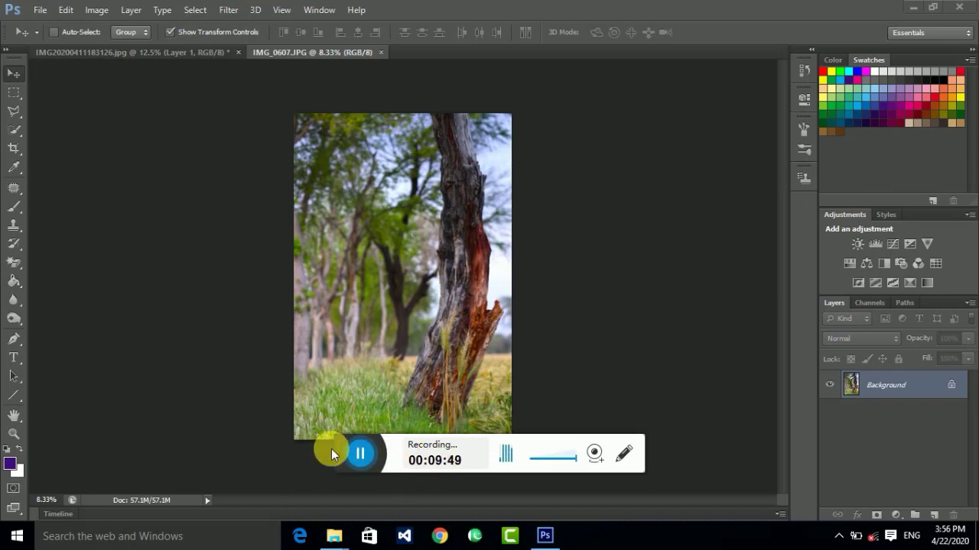
left_click_drag(328, 452, 871, 166)
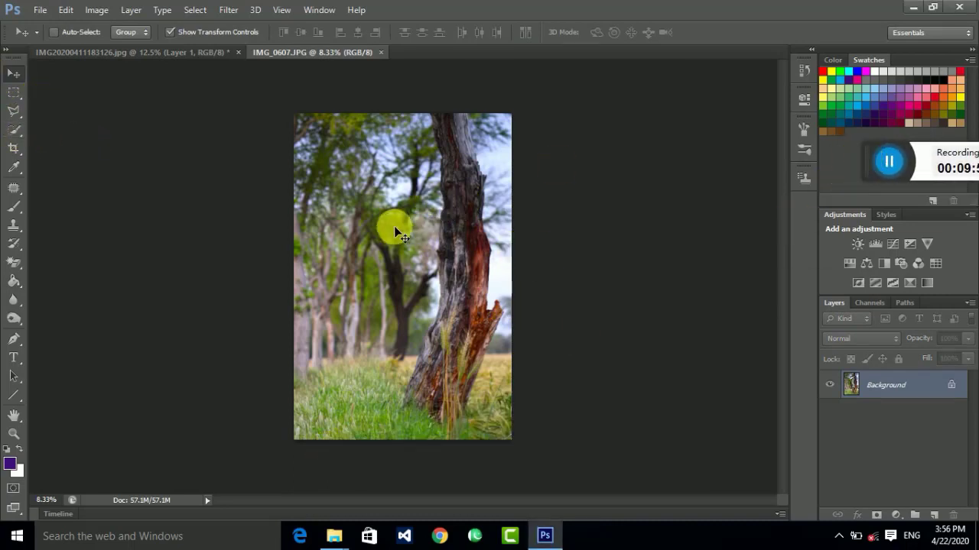
mouse_move(394, 227)
left_mouse_down()
mouse_move(214, 65)
mouse_move(415, 197)
left_mouse_up()
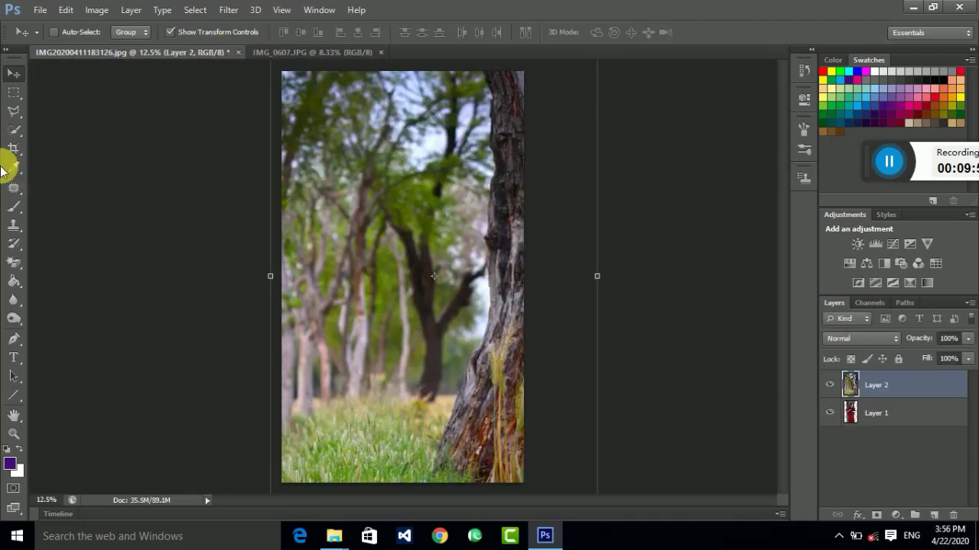
left_click(908, 413)
left_click_drag(873, 419, 871, 378)
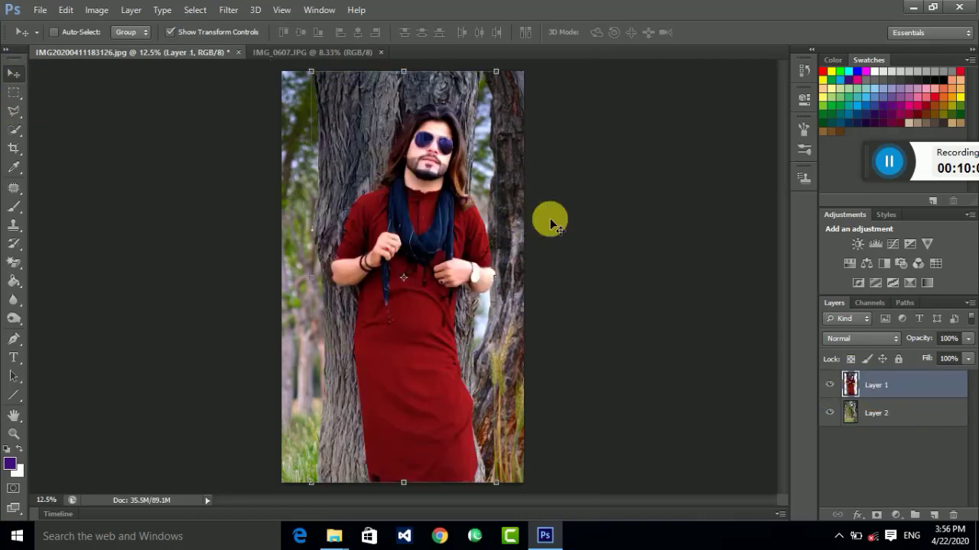
Scale forest Layer 2 to about 113% so it fills the canvas
key("ctrl+minus")
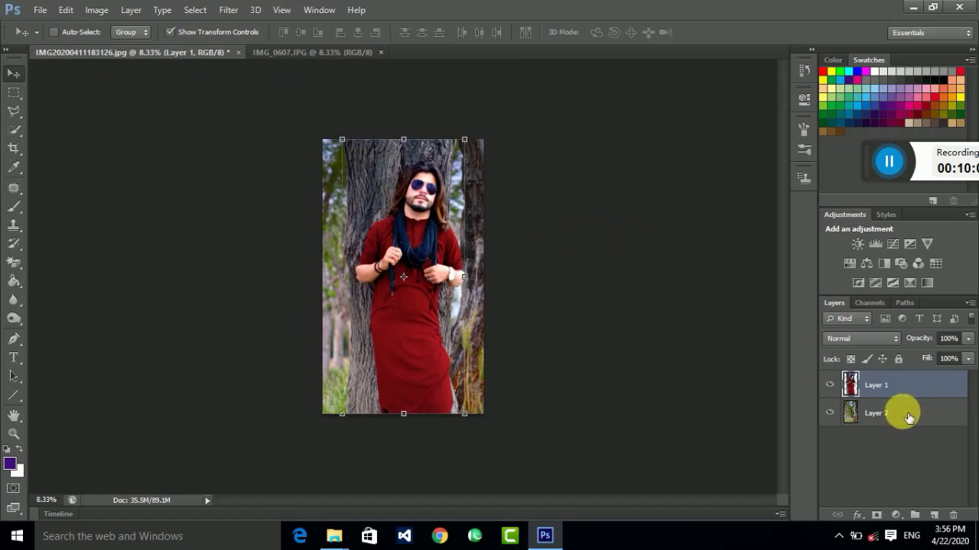
left_click(908, 417)
key("ctrl+t")
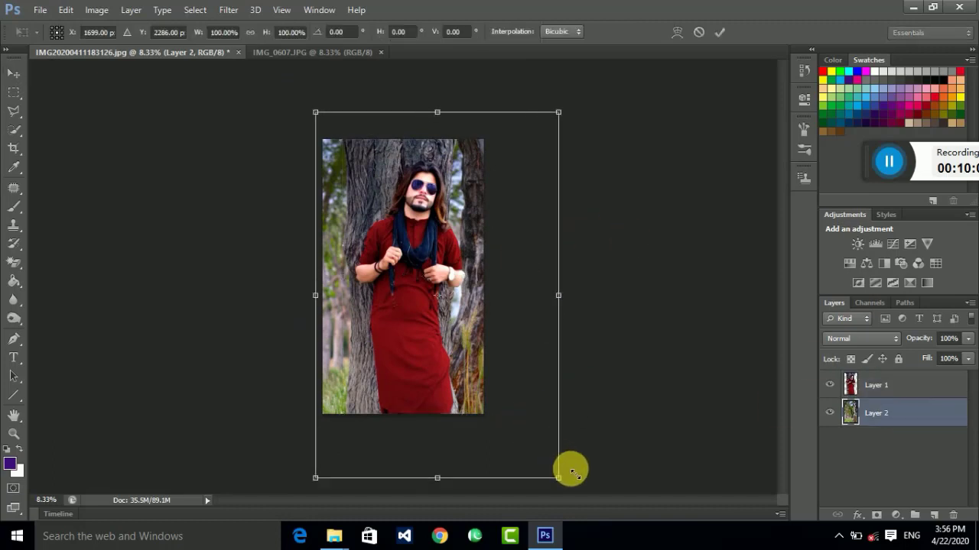
left_click_drag(572, 471, 576, 478)
left_click(13, 73)
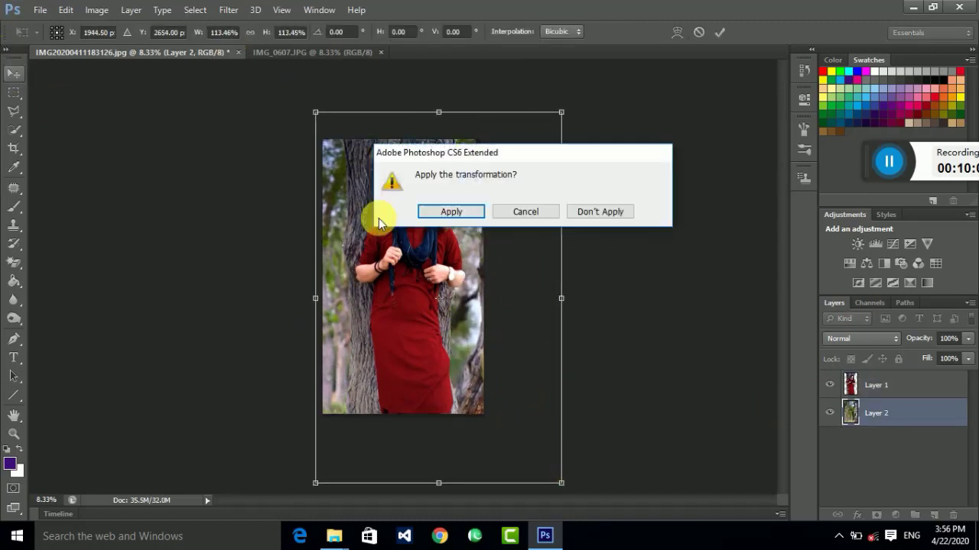
left_click(451, 211)
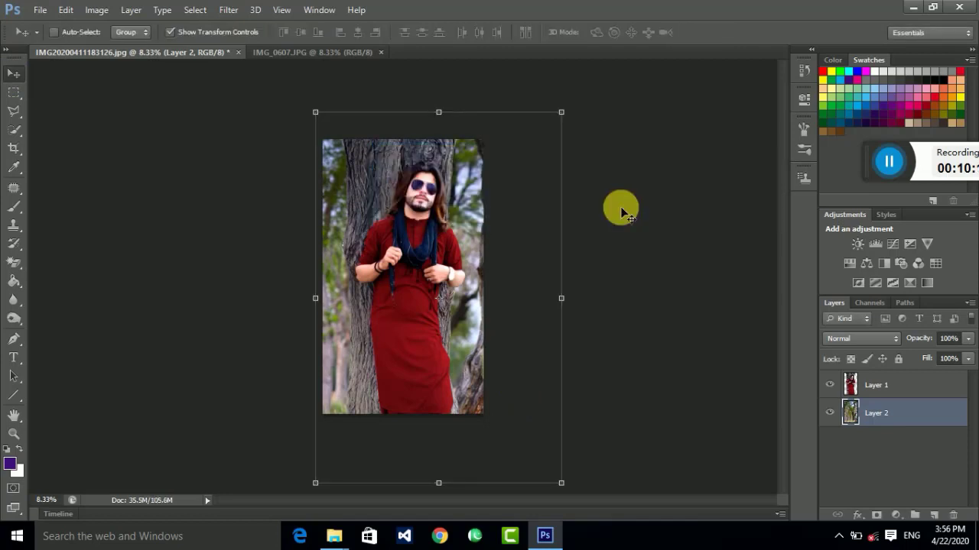
key("ctrl+l")
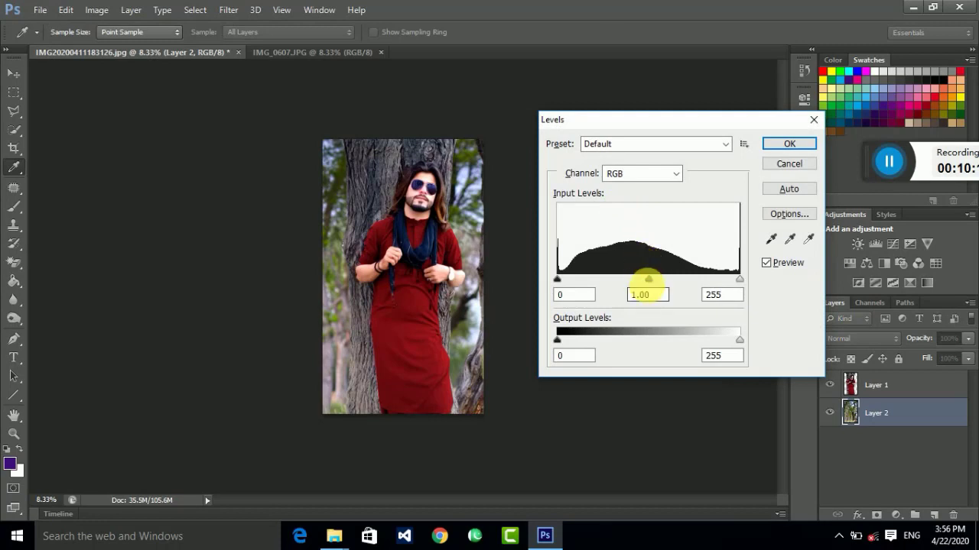
Apply Levels to the forest with midtone 0.61 and white input 240
mouse_move(648, 281)
left_mouse_down()
mouse_move(694, 283)
mouse_move(669, 283)
mouse_move(677, 279)
left_mouse_up()
left_click_drag(738, 281, 728, 282)
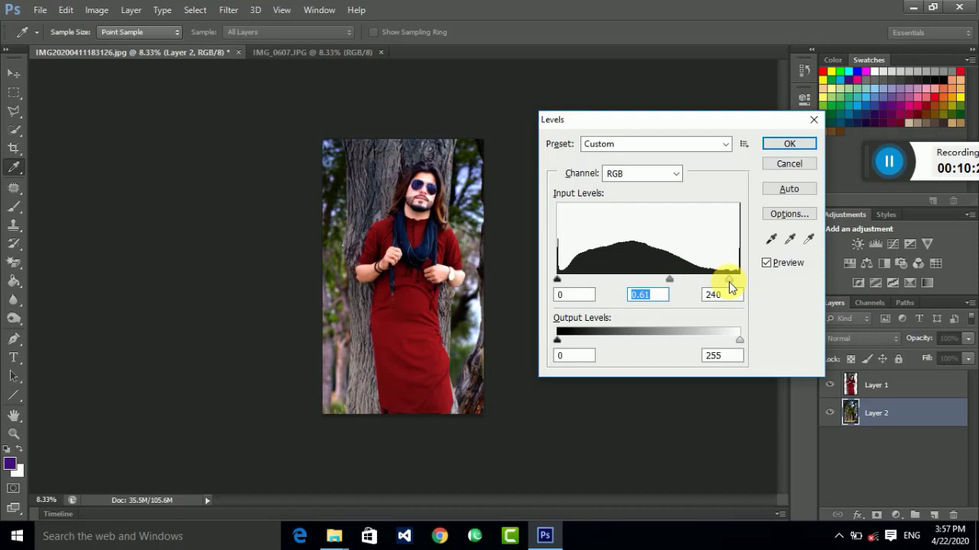
left_click(789, 144)
key("v")
Apply a Gaussian Blur of radius 11.4 pixels to the forest layer
key("ctrl+plus")
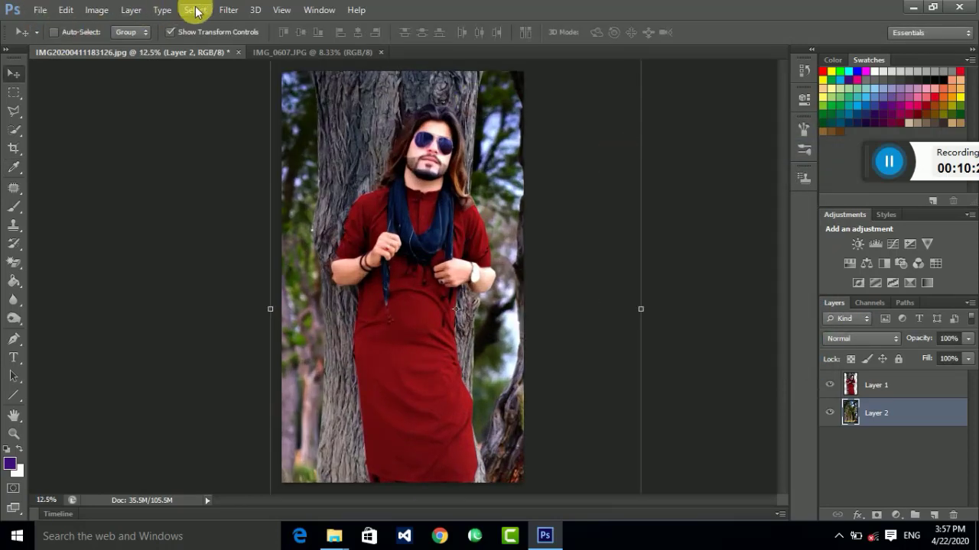
left_click(226, 10)
mouse_move(235, 99)
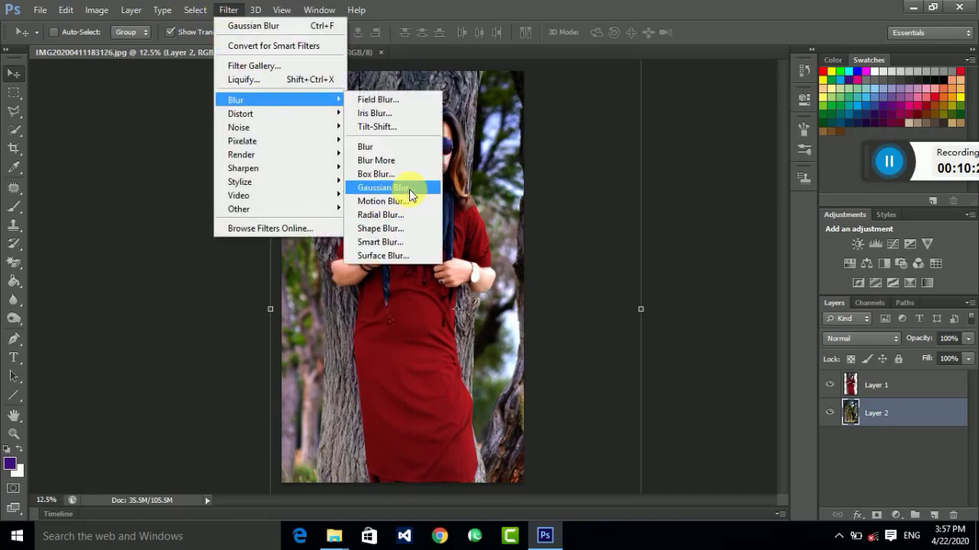
left_click(409, 189)
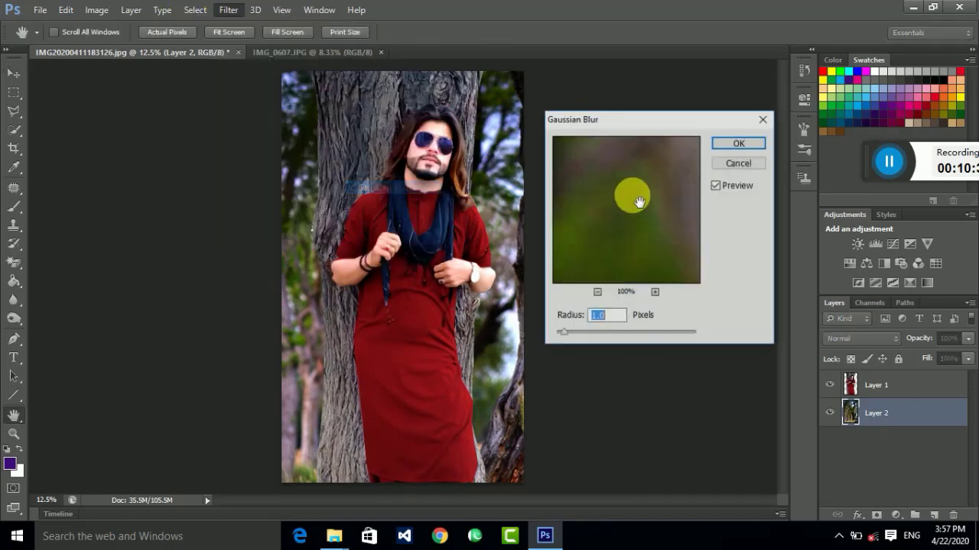
left_click(596, 293)
left_click(595, 293)
left_click(595, 293)
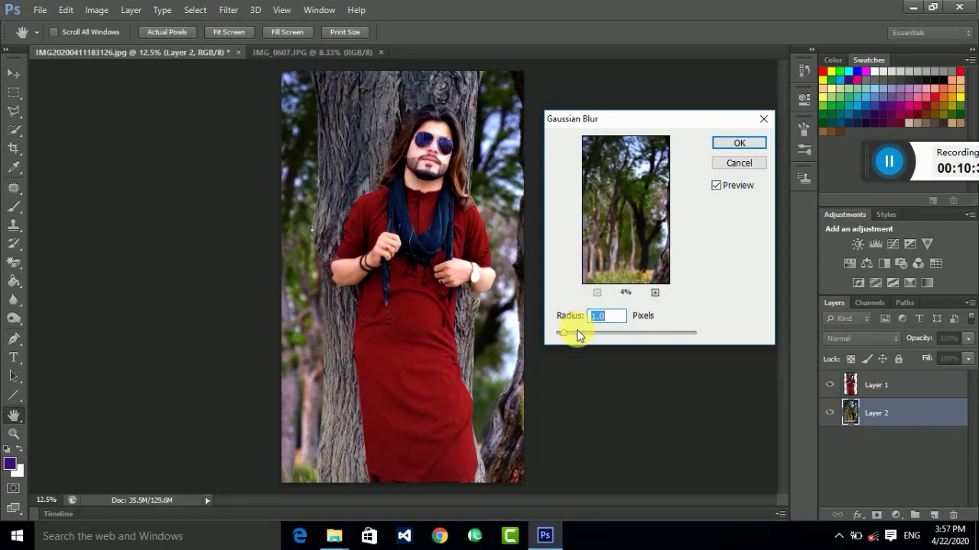
mouse_move(600, 337)
left_mouse_down()
mouse_move(657, 334)
mouse_move(609, 334)
left_mouse_up()
left_click(742, 149)
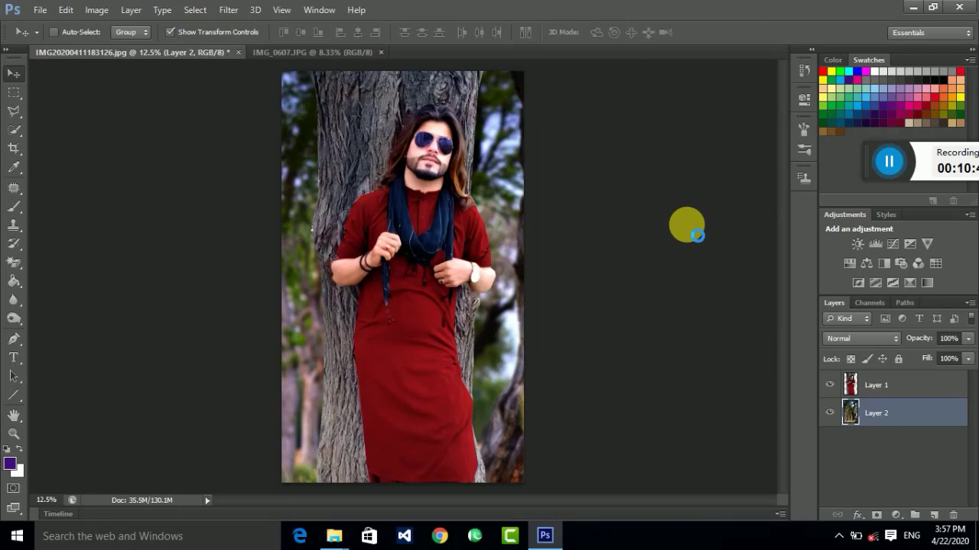
Merge the man's layer and the blurred background layer into one layer
left_click(911, 386, "shift")
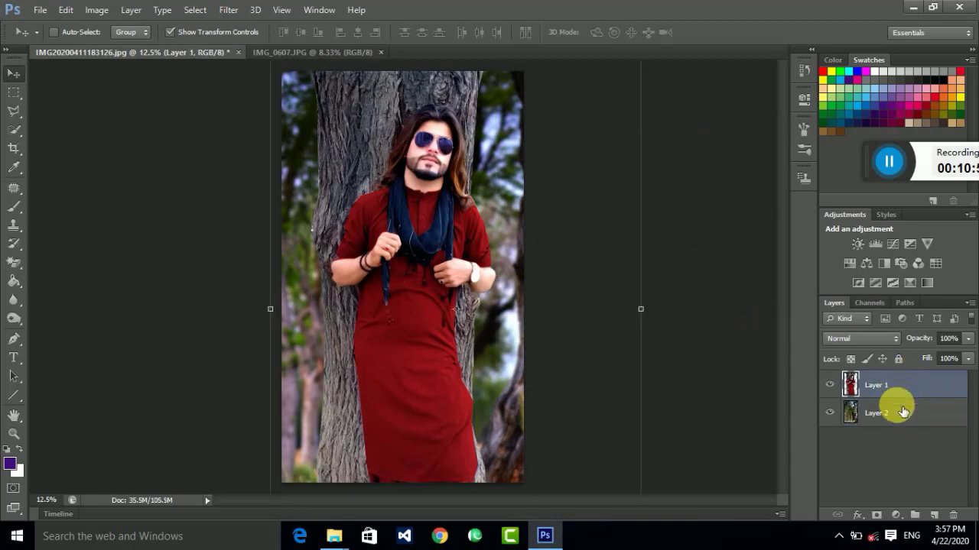
right_click(896, 411)
left_click(672, 363)
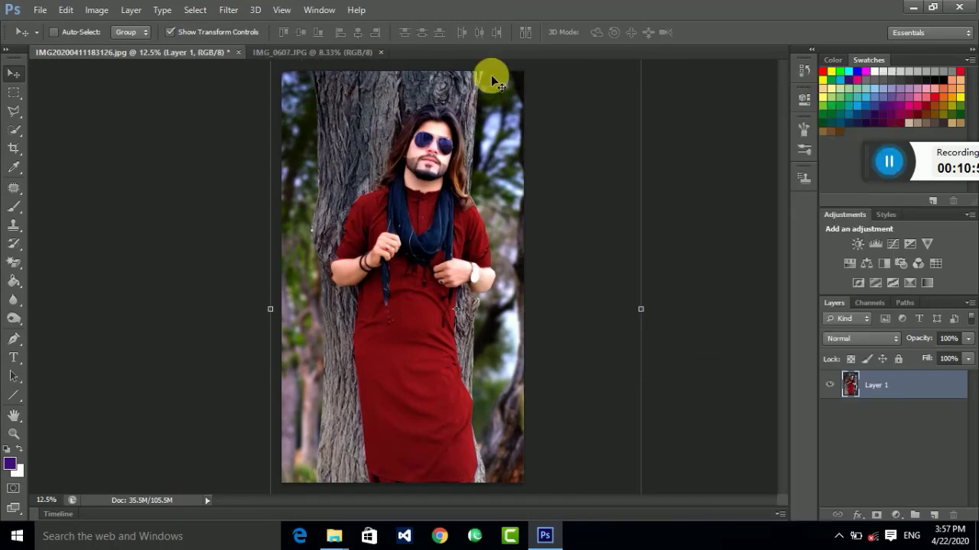
Start a Save As to the Desktop with JPEG as the format
left_click(40, 9)
left_click(98, 182)
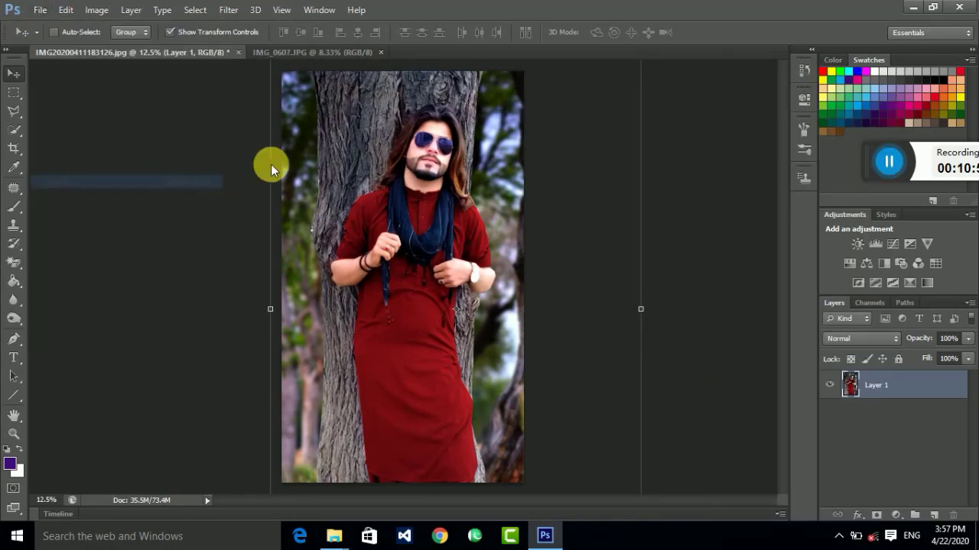
left_click(318, 256)
left_click(318, 170)
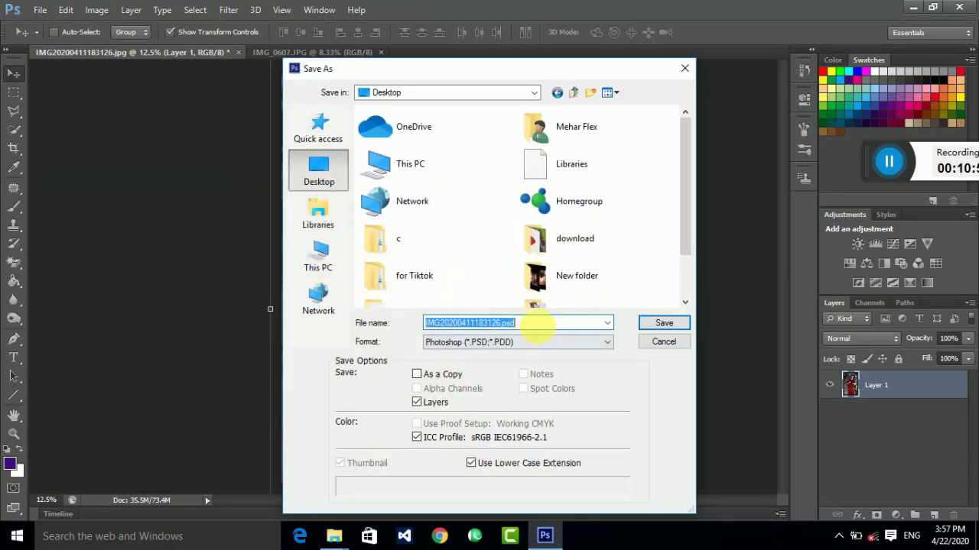
type("DACACAD")
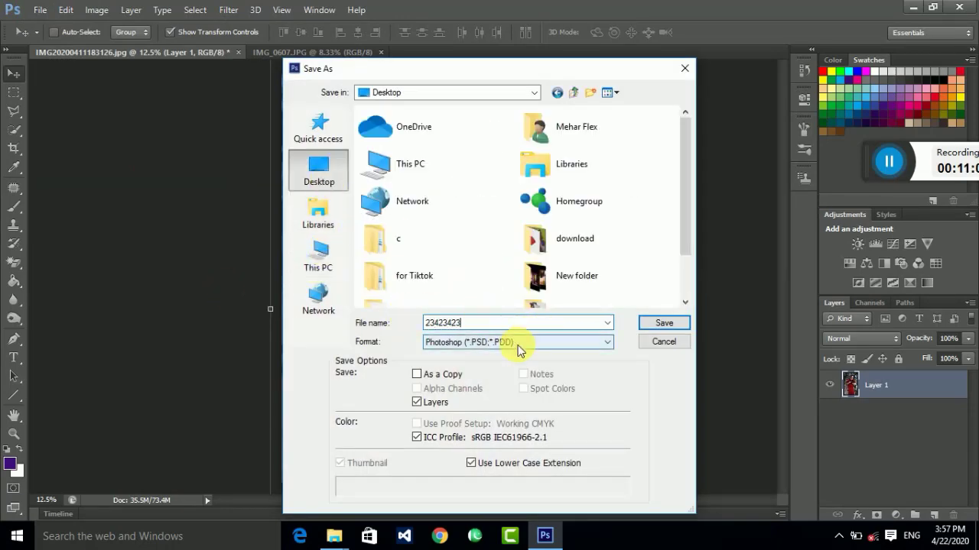
left_click(518, 346)
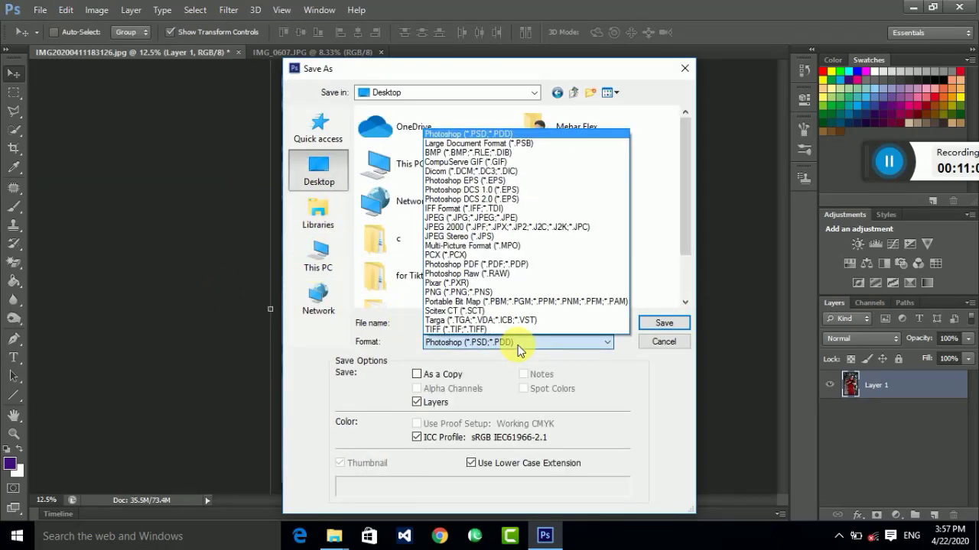
left_click(504, 218)
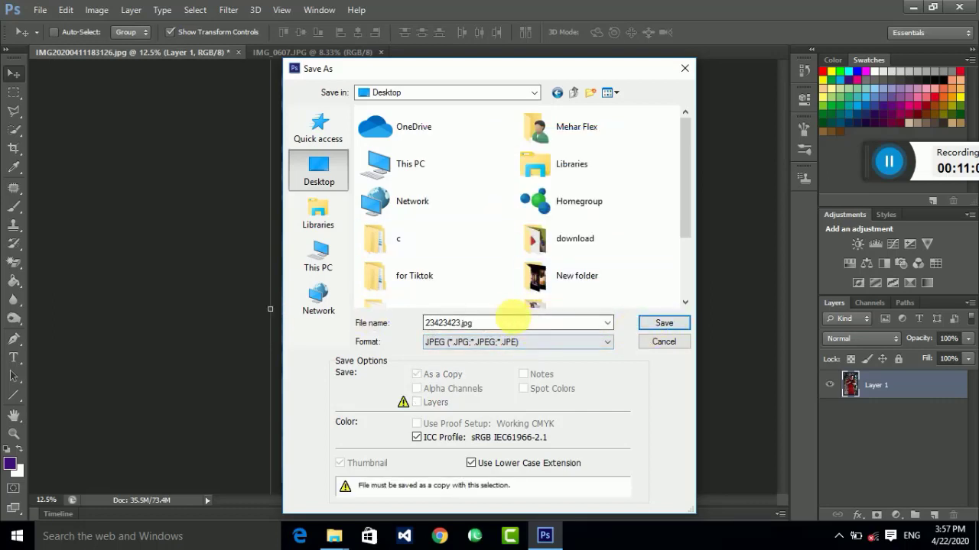
Name the file '121323' and save it at Maximum JPEG quality
left_click_drag(482, 323, 284, 321)
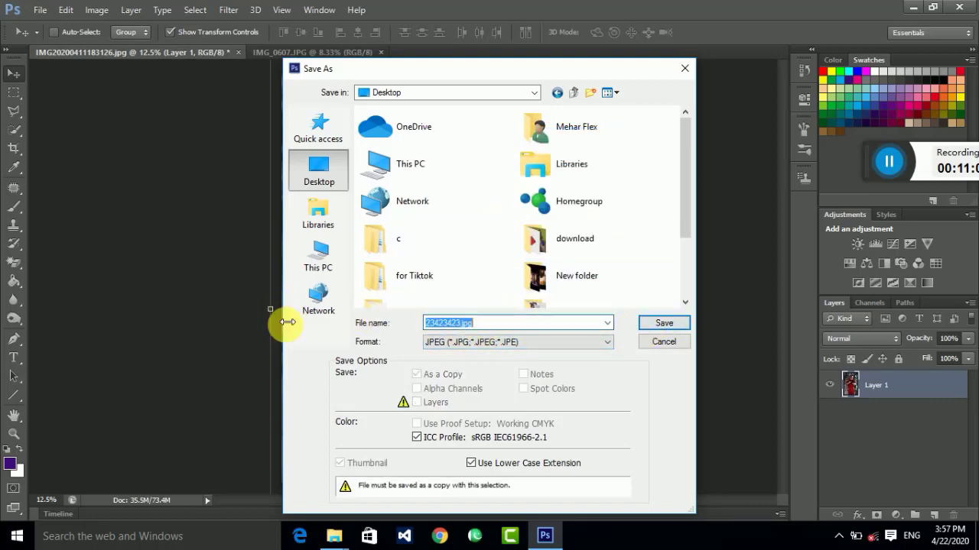
type("121323")
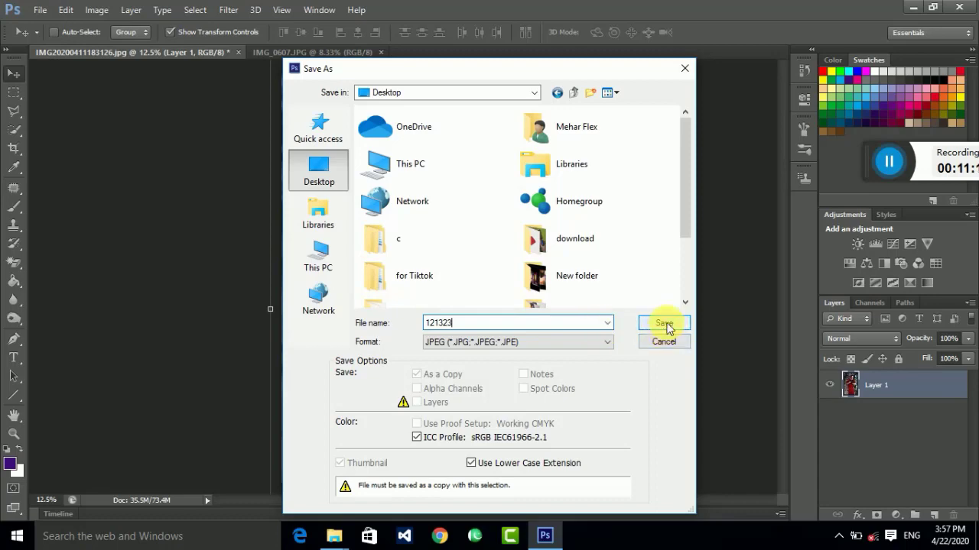
left_click(665, 324)
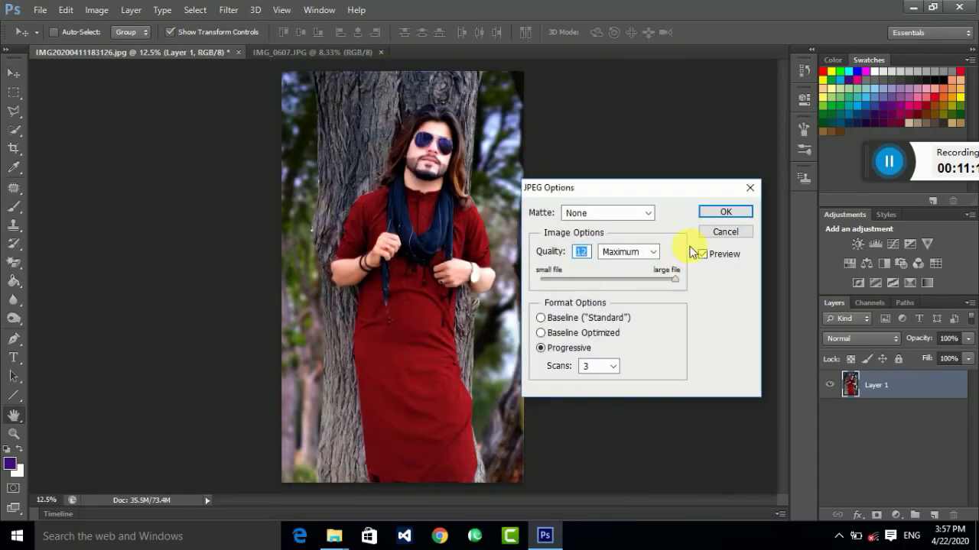
left_click(721, 216)
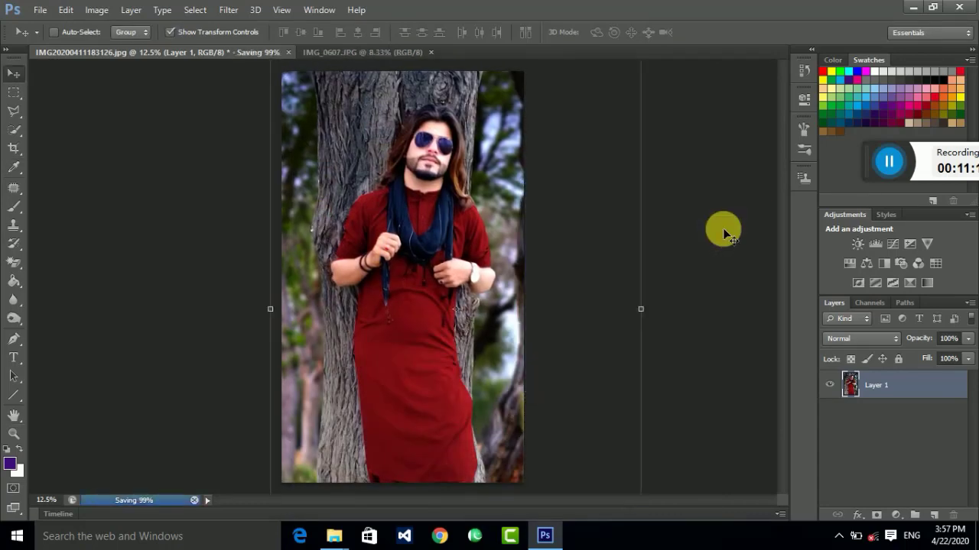